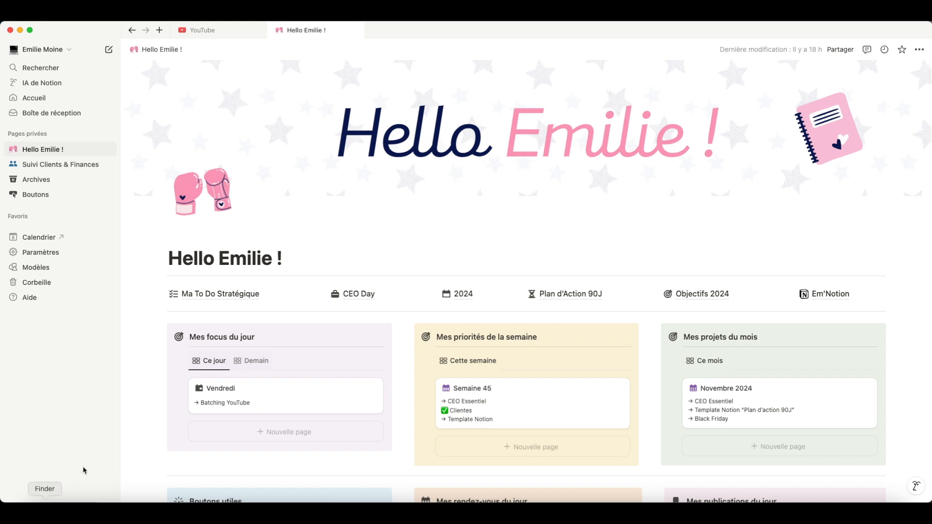
# Insert a new button block below Pomodoro Harry Potter in the Boutons utiles section.
pyautogui.scroll(-5, 167, 404)
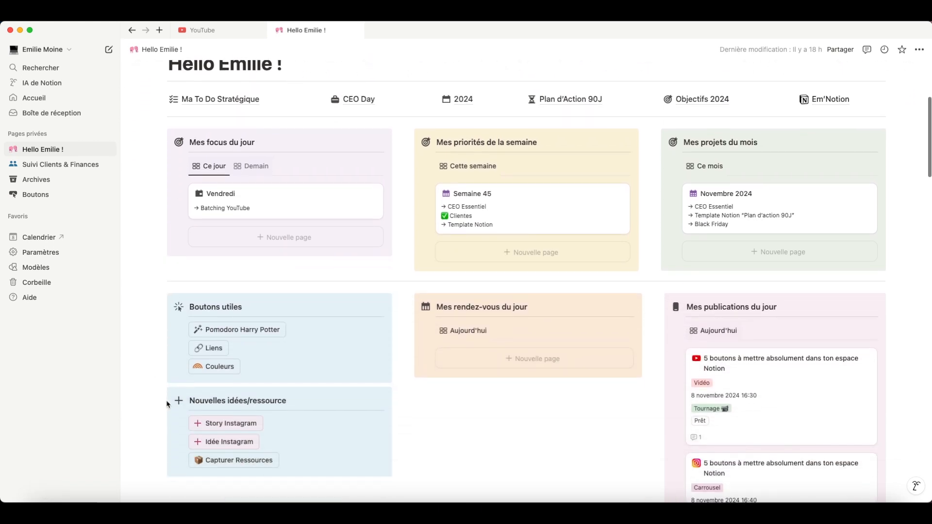
pyautogui.moveTo(278, 310)
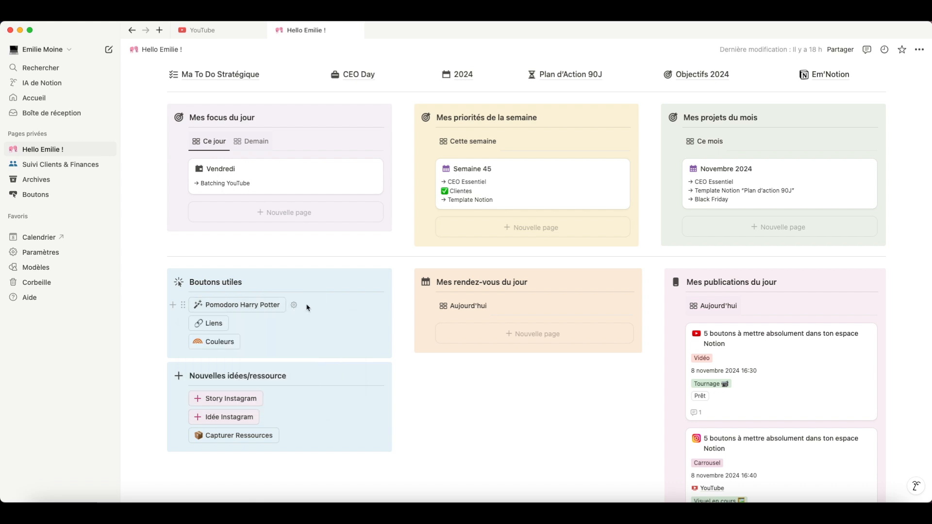
pyautogui.click(173, 305)
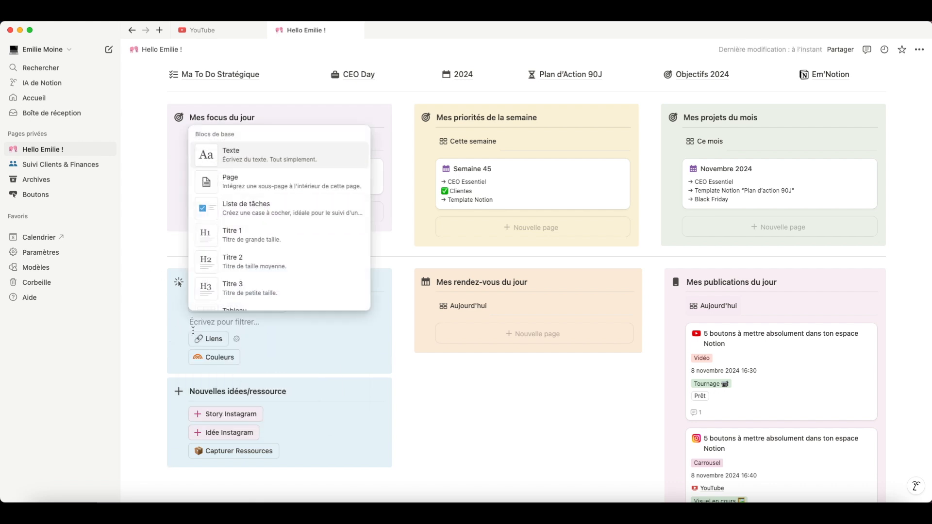
pyautogui.write('bu')
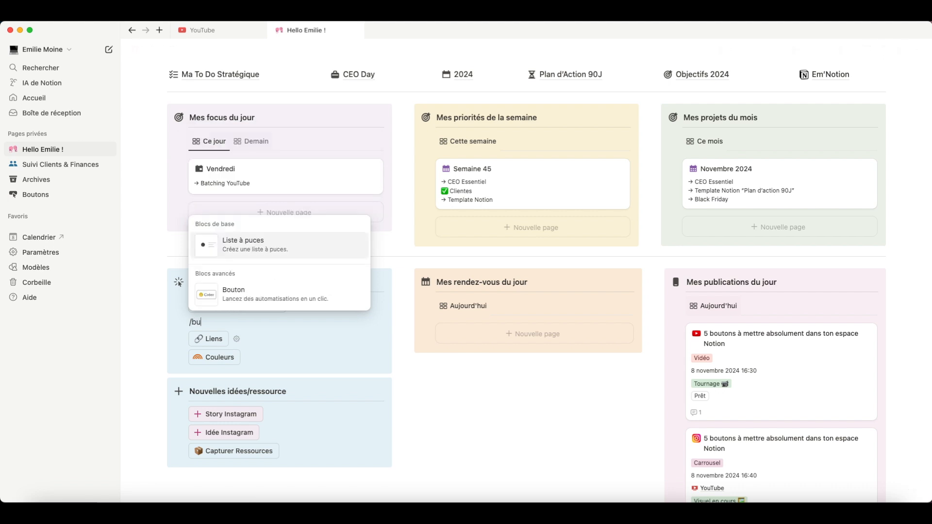
pyautogui.click(233, 292)
pyautogui.click(235, 348)
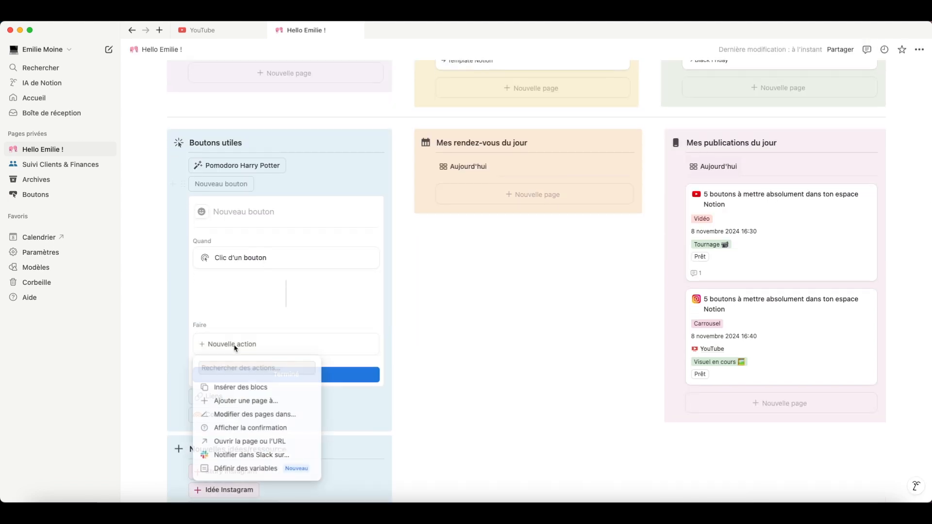
pyautogui.click(280, 444)
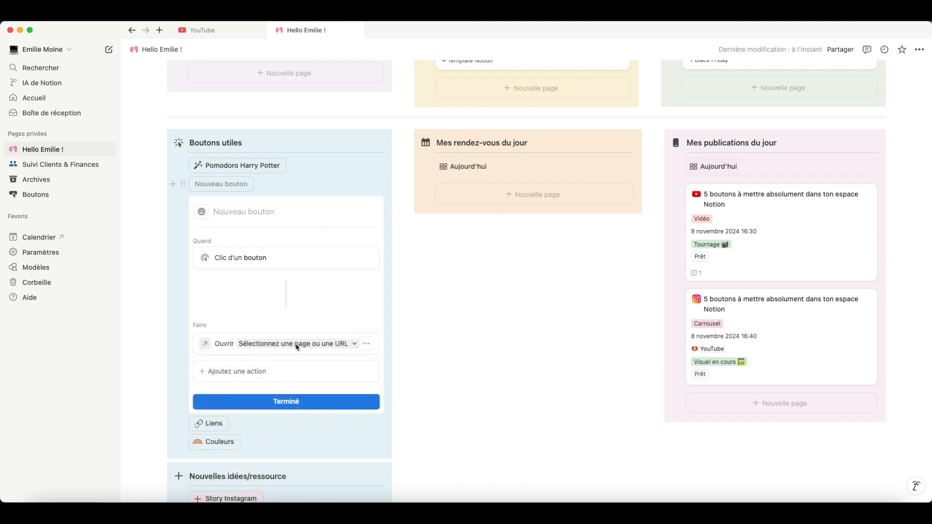
pyautogui.click(317, 344)
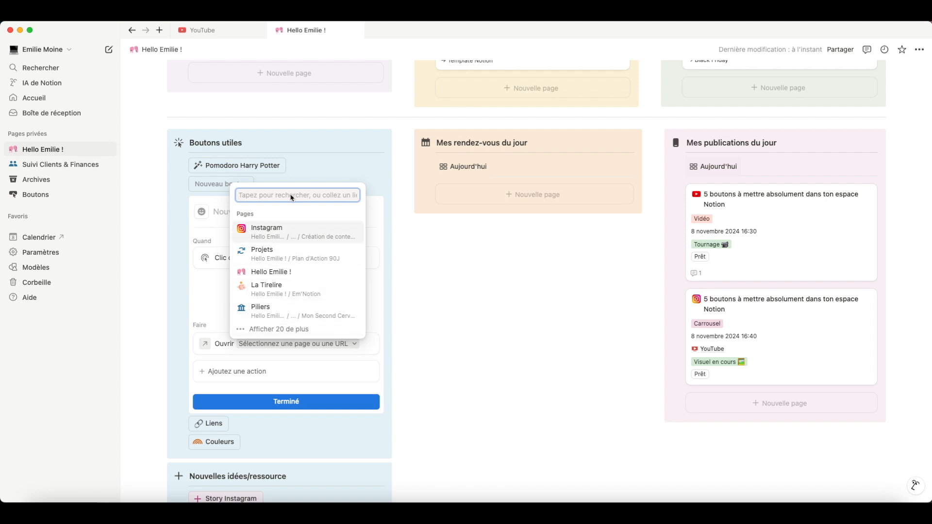
pyautogui.write('www.em')
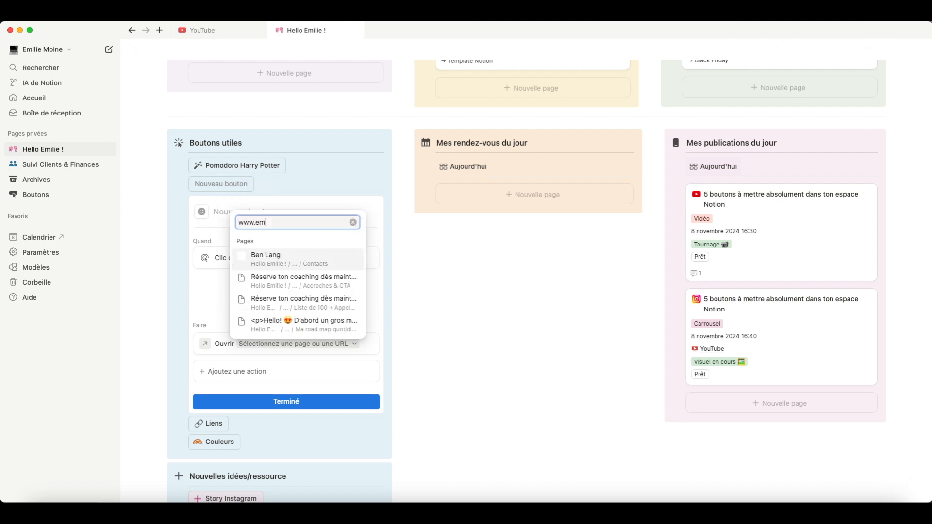
pyautogui.write('-notion.com/linktree')
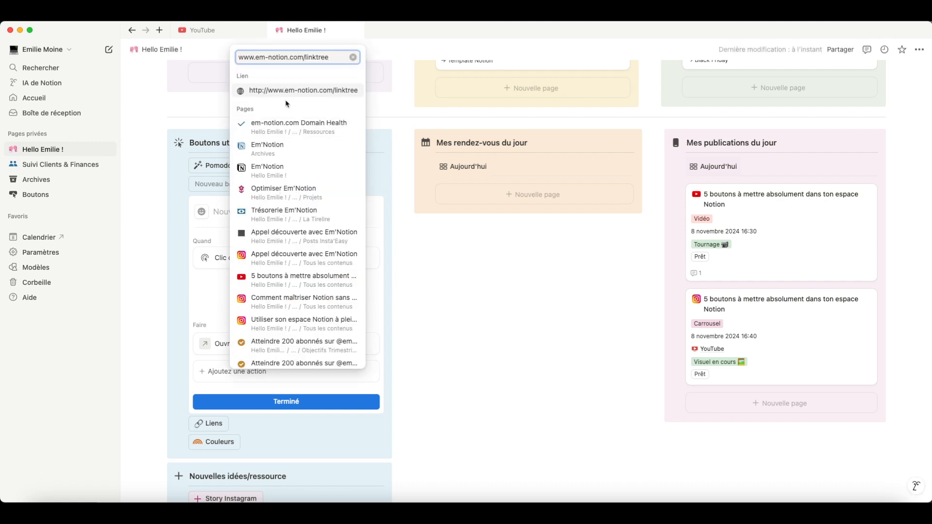
pyautogui.click(296, 92)
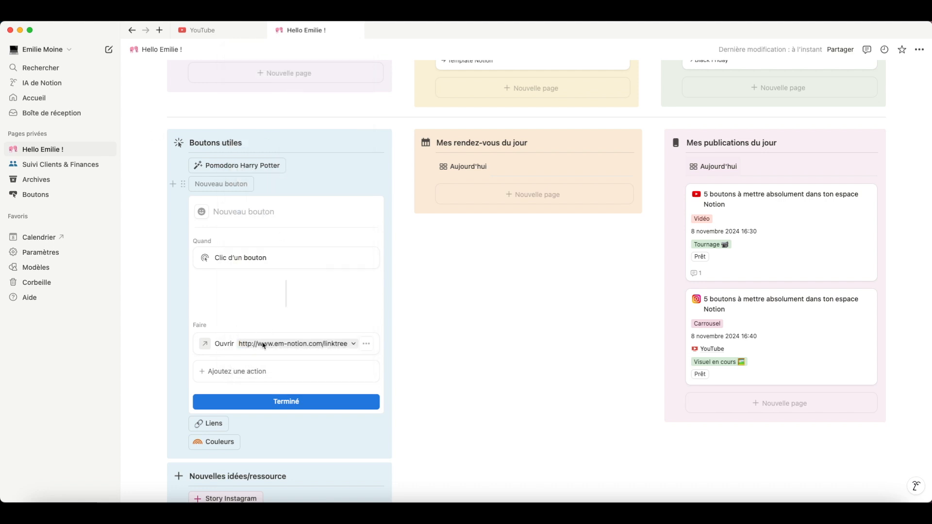
pyautogui.click(287, 402)
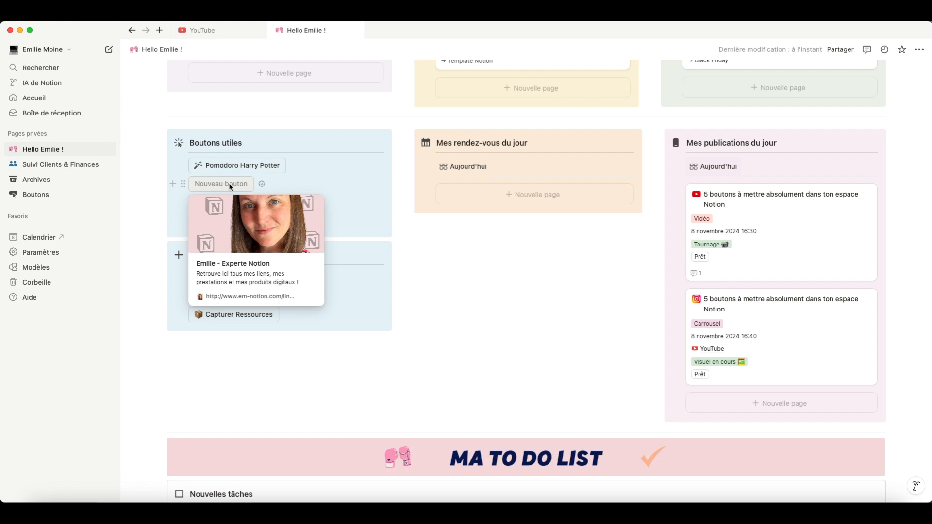
# View the subpages of the main dashboard, and open the Liens rapides page with the Liens button.
pyautogui.moveTo(266, 170)
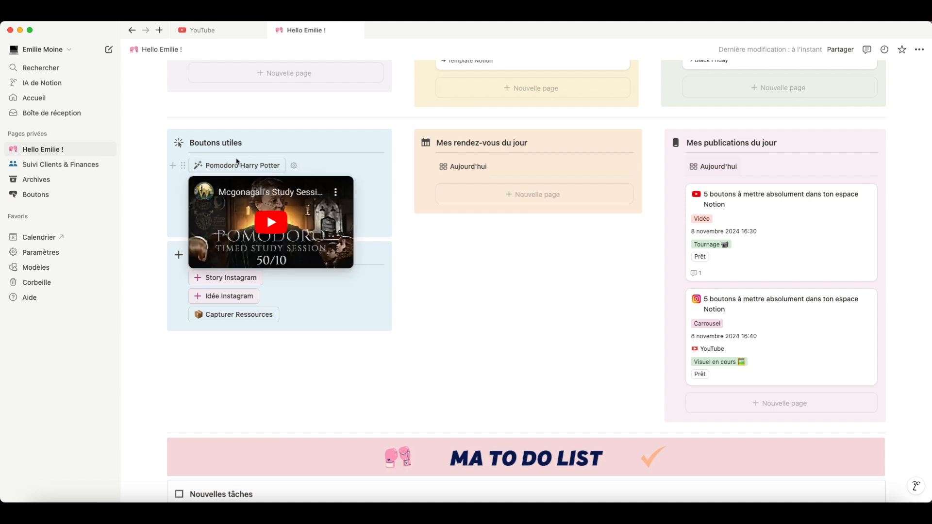
pyautogui.click(290, 185)
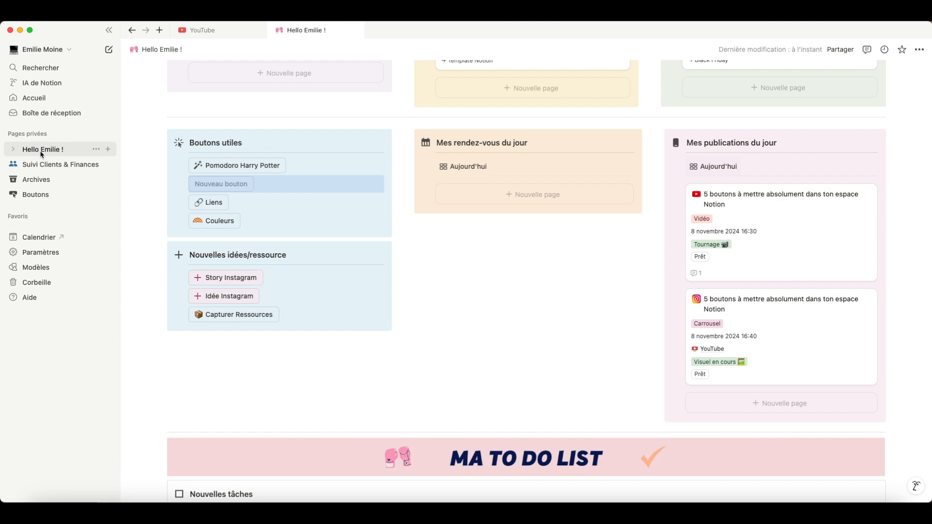
pyautogui.click(14, 150)
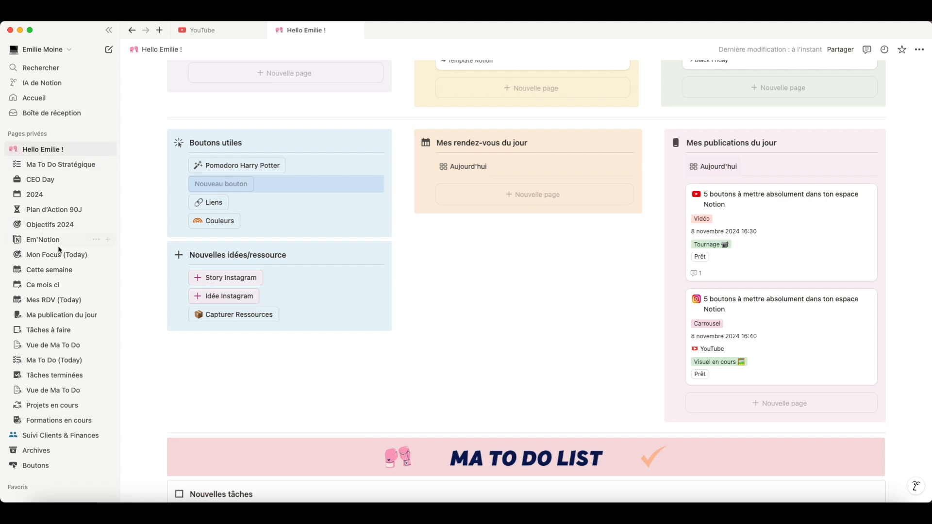
pyautogui.click(13, 149)
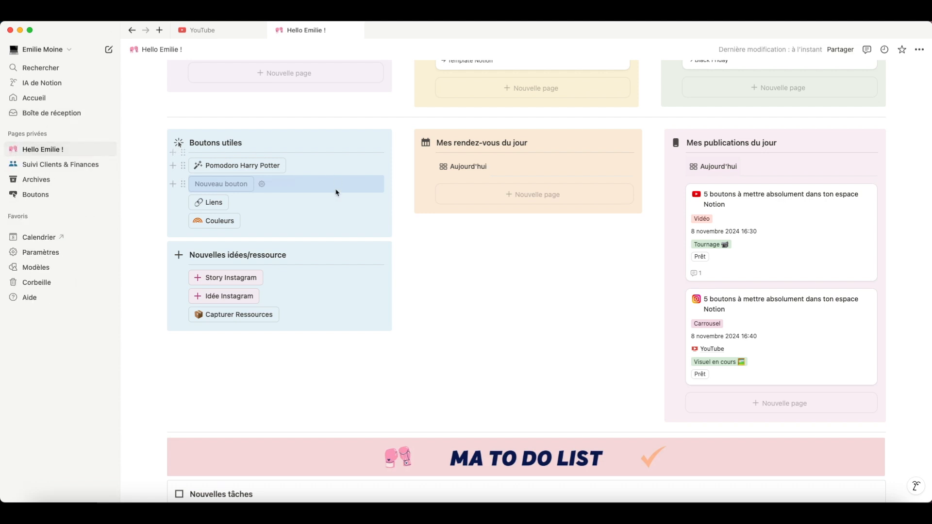
pyautogui.click(218, 207)
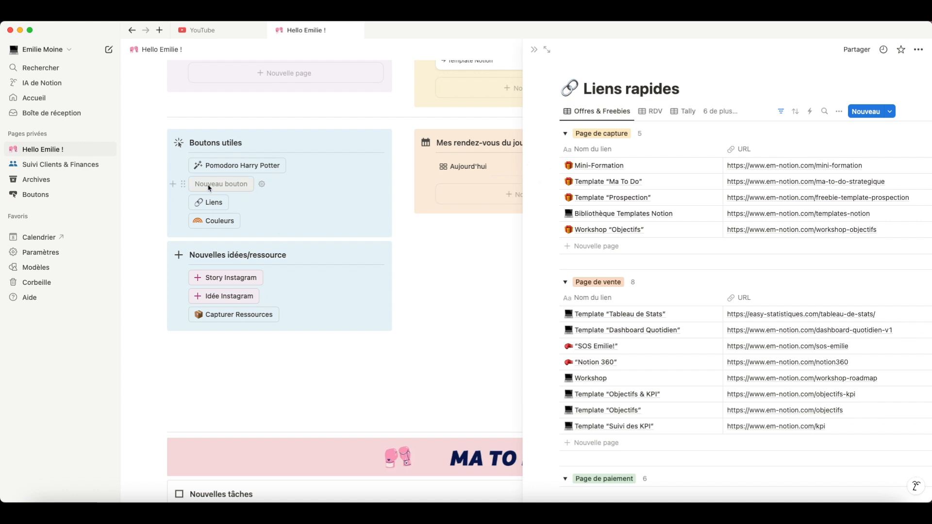
# Edit the new button and delete its action that opens the linktree URL.
pyautogui.click(263, 185)
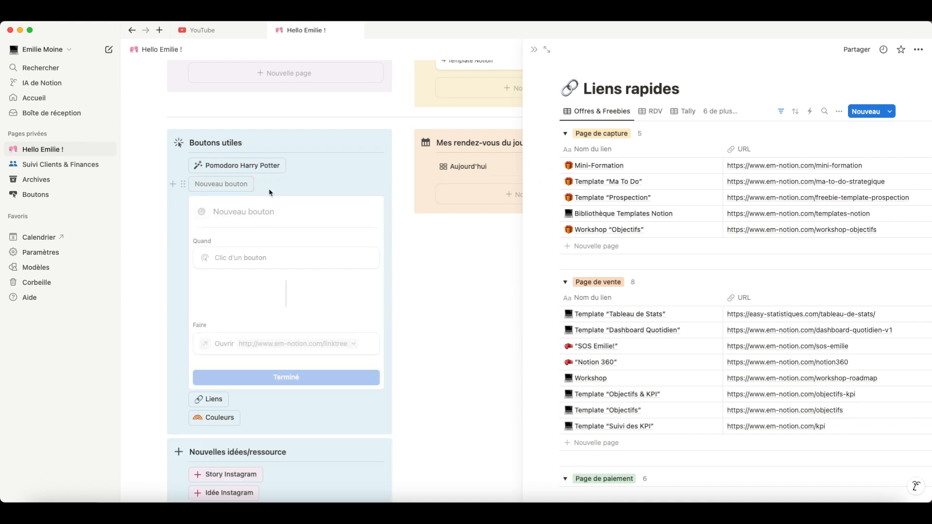
pyautogui.click(367, 345)
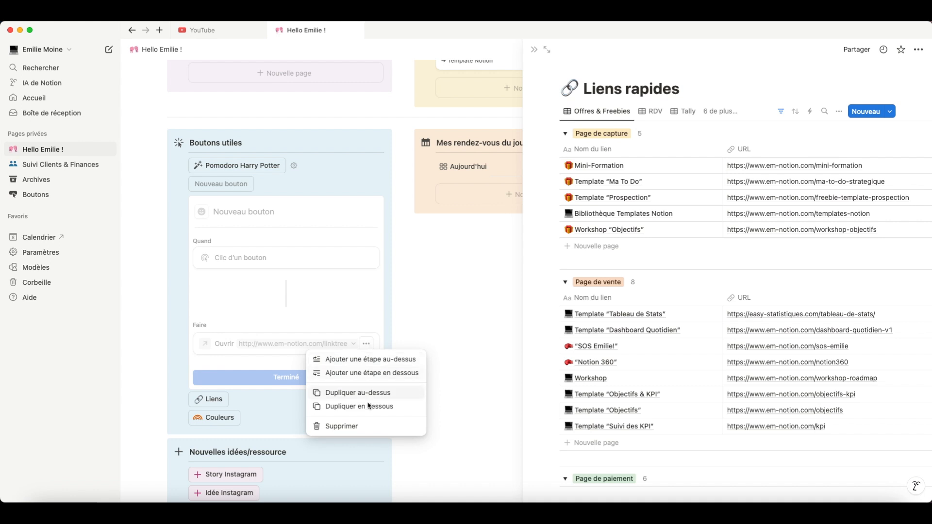
pyautogui.click(358, 427)
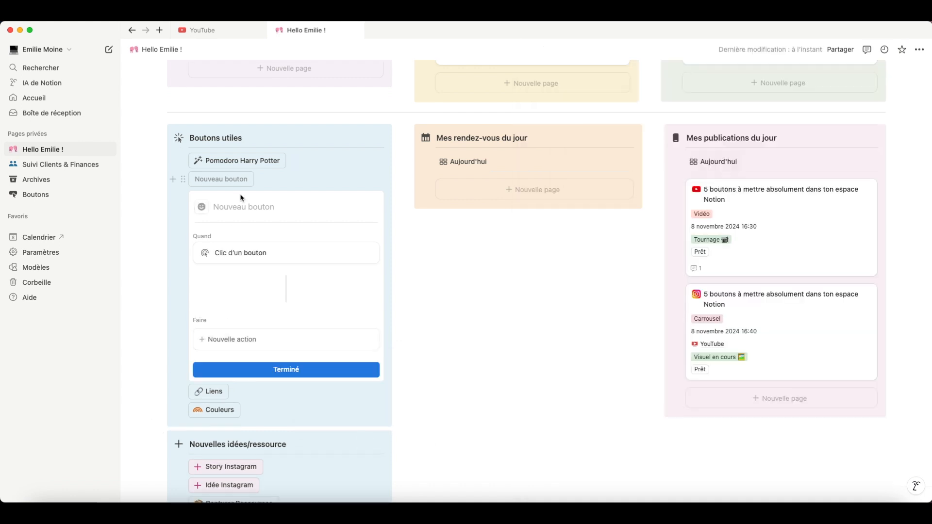
# Give the new button an action that opens the Liens rapides page in Aperçu centré, and save the button.
pyautogui.click(232, 343)
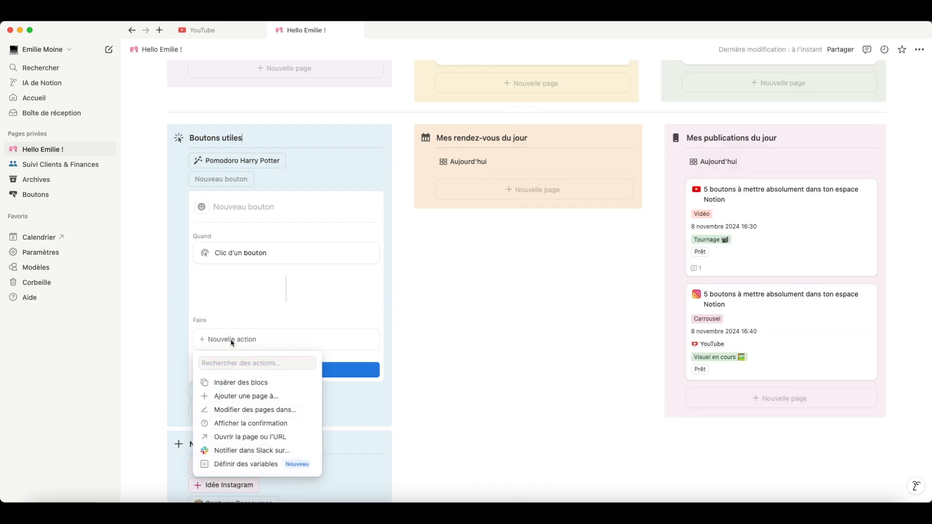
pyautogui.click(238, 438)
pyautogui.click(301, 339)
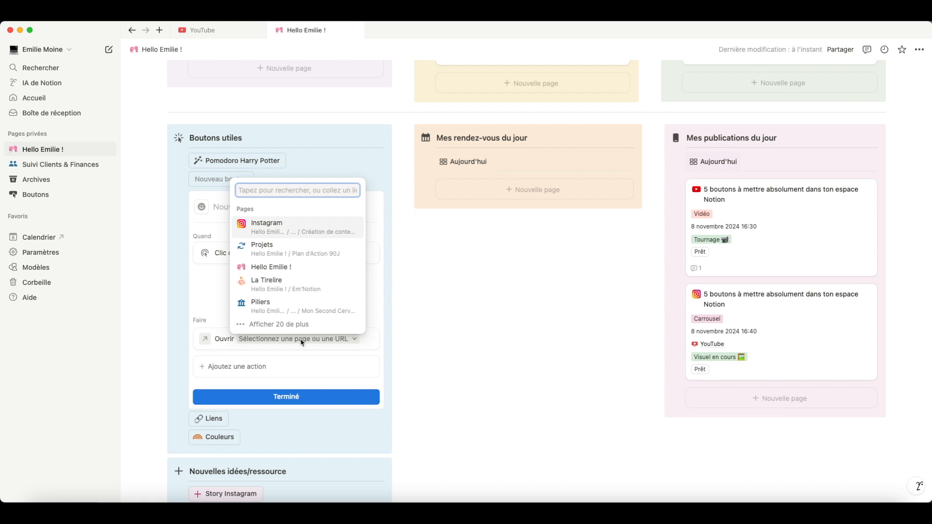
pyautogui.write('liens')
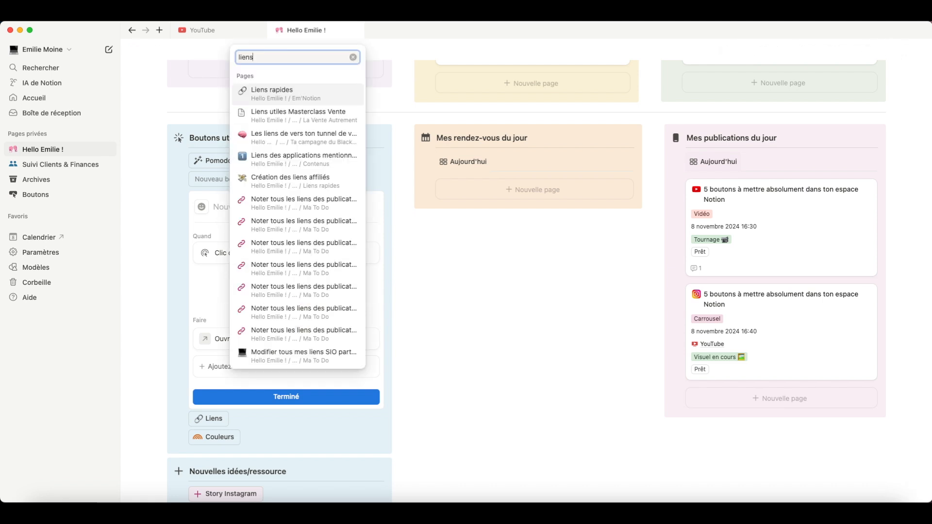
pyautogui.click(269, 93)
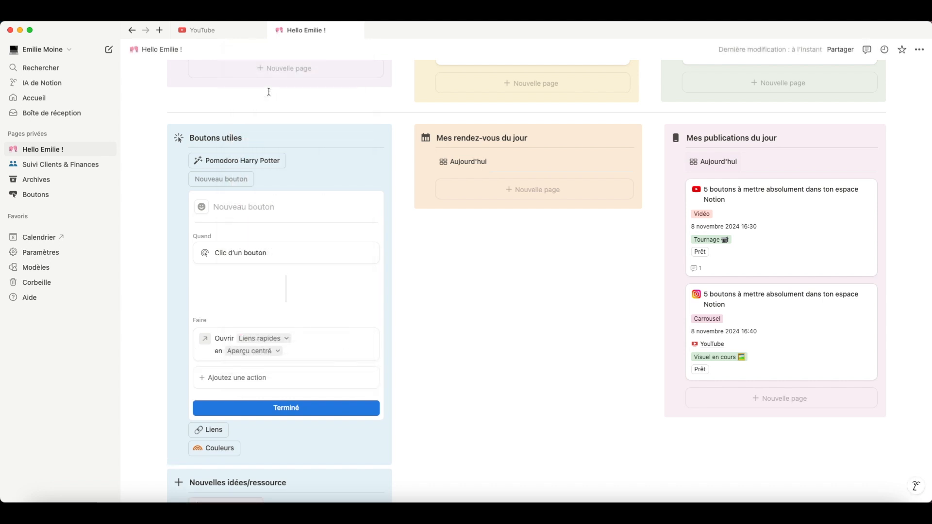
pyautogui.click(275, 352)
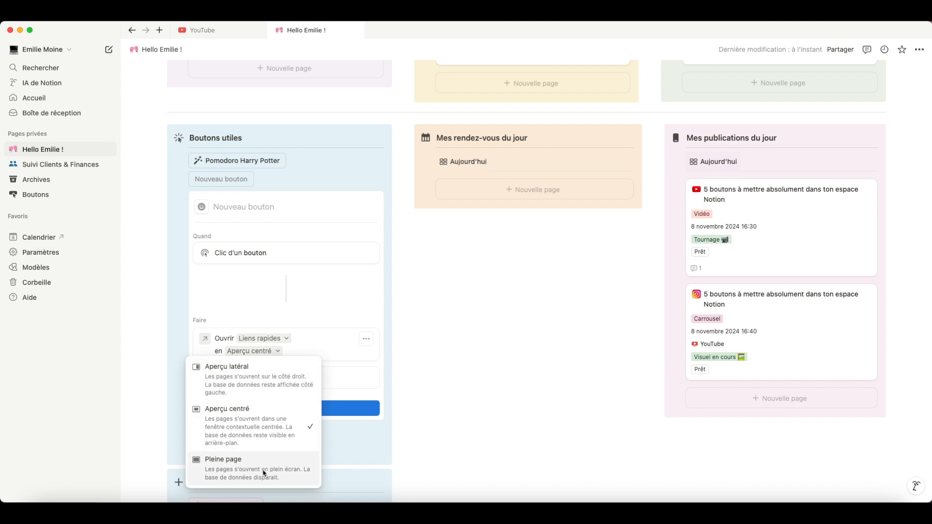
pyautogui.click(336, 309)
pyautogui.click(296, 410)
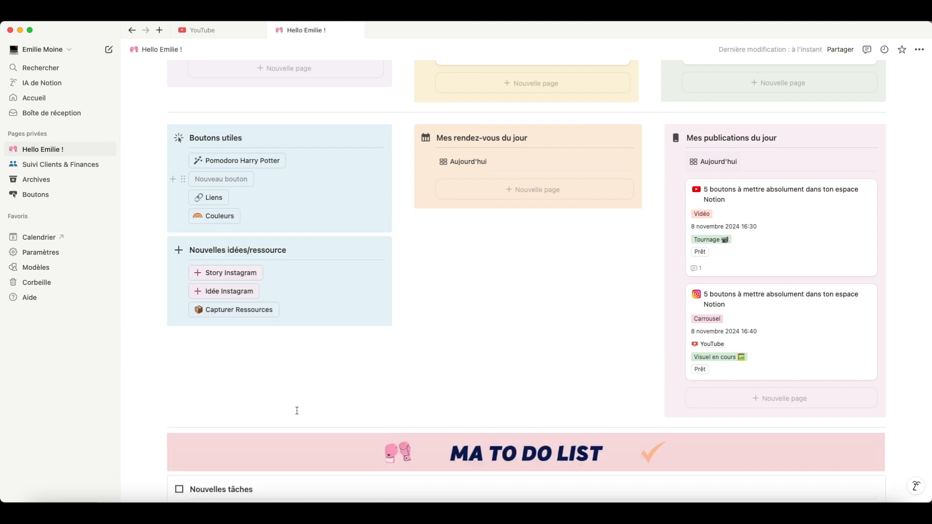
# Test the new button, view the page opened by the Couleurs button, and close both pages.
pyautogui.click(220, 180)
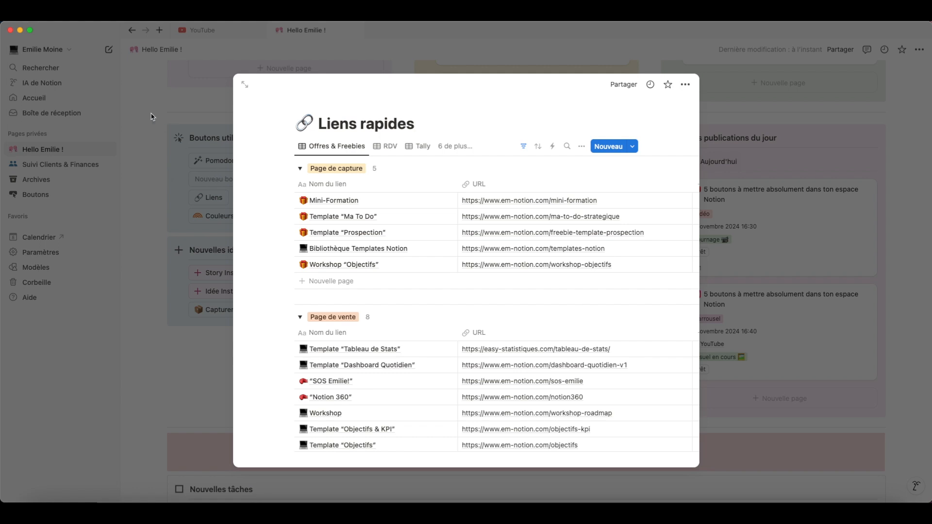
pyautogui.click(188, 117)
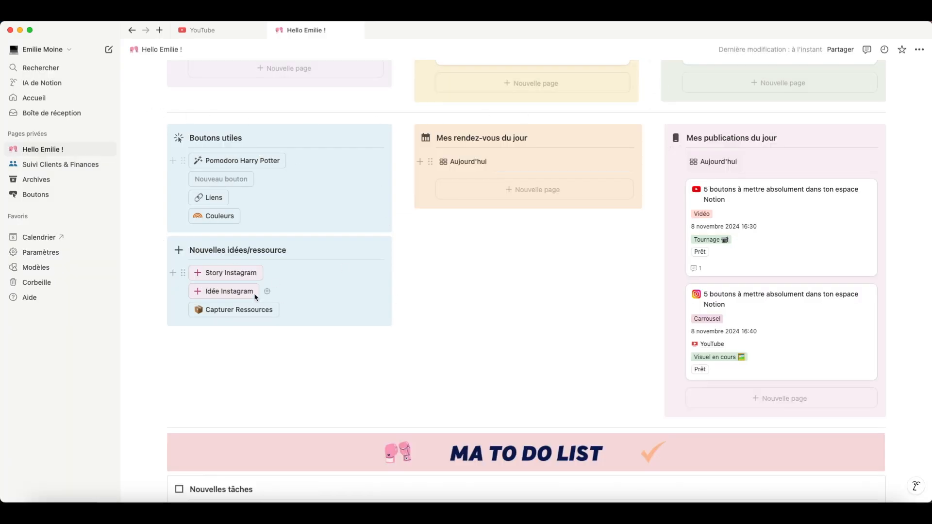
pyautogui.click(220, 217)
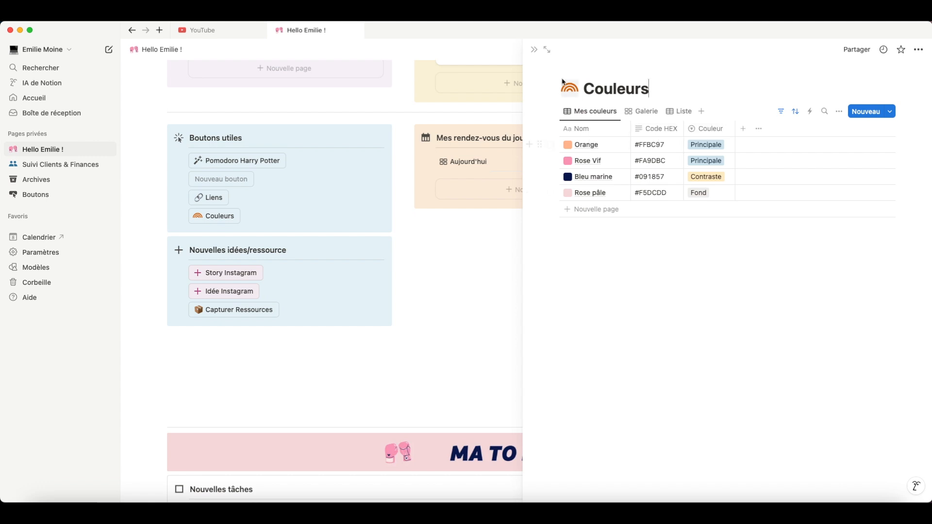
pyautogui.click(534, 51)
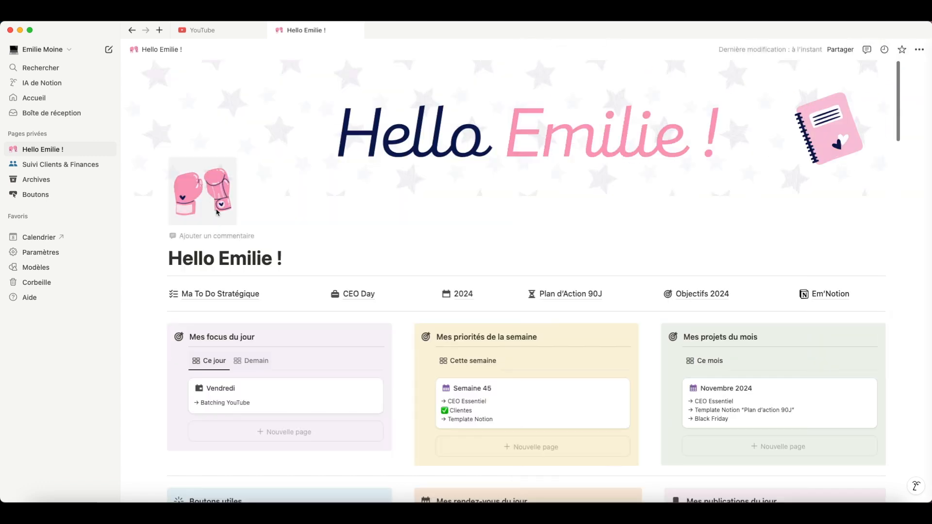
# Remove the new button from the Boutons utiles section.
pyautogui.scroll(-5, 217, 235)
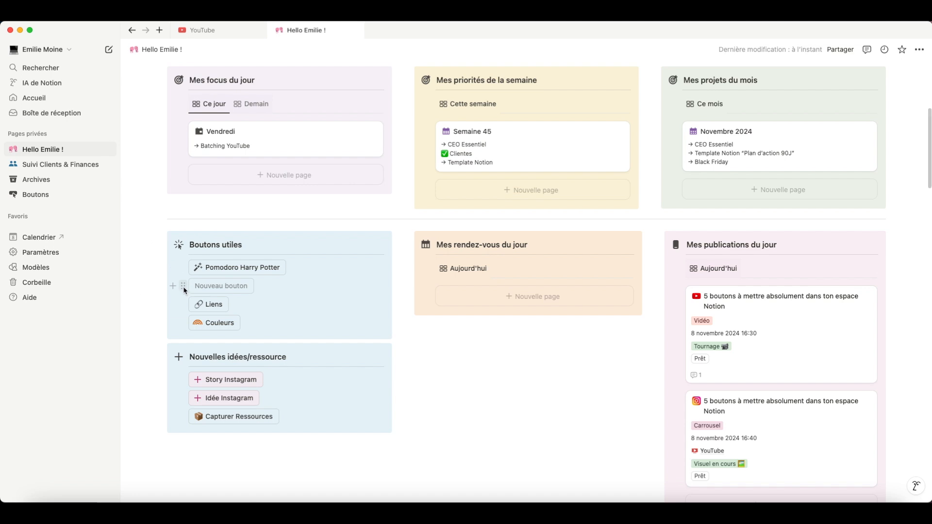
pyautogui.click(184, 286)
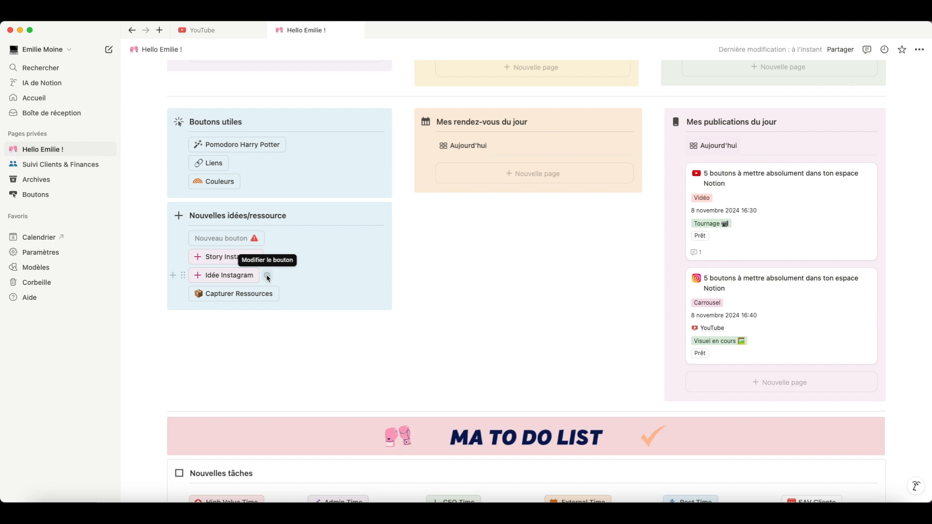
# Test the Idée Instagram button, look through the page it creates, and move that page to the trash.
pyautogui.click(228, 279)
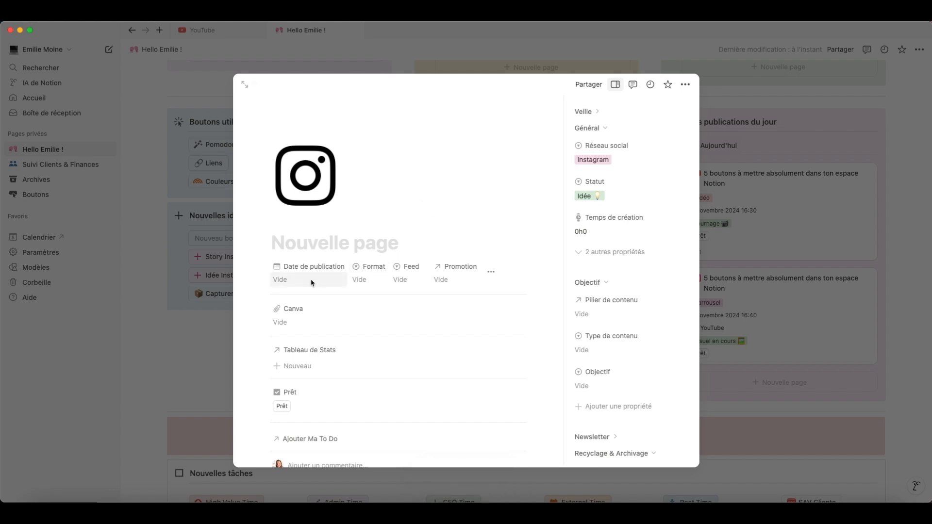
pyautogui.scroll(-5, 340, 313)
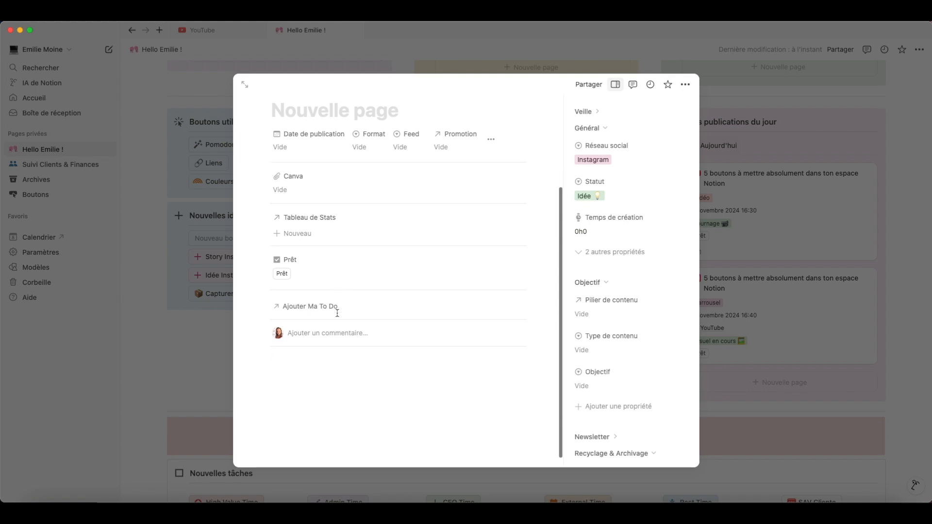
pyautogui.scroll(5, 337, 313)
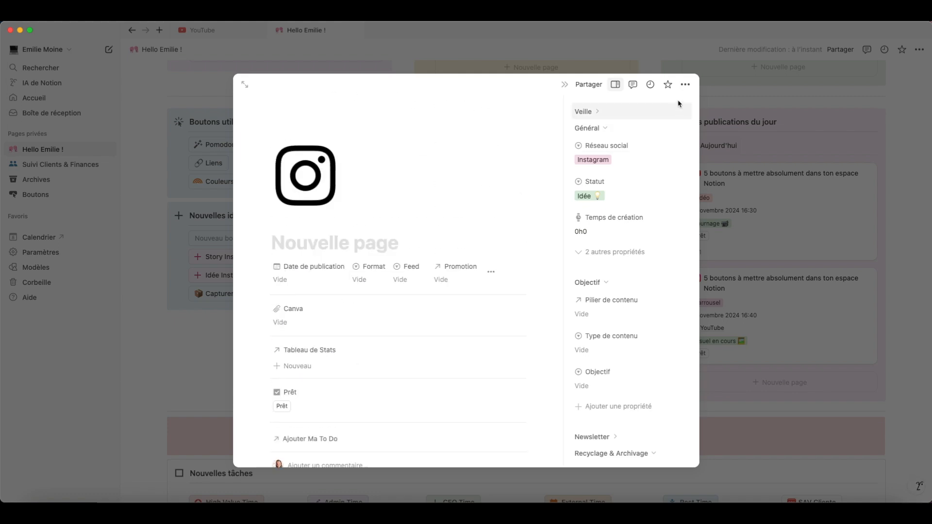
pyautogui.click(685, 85)
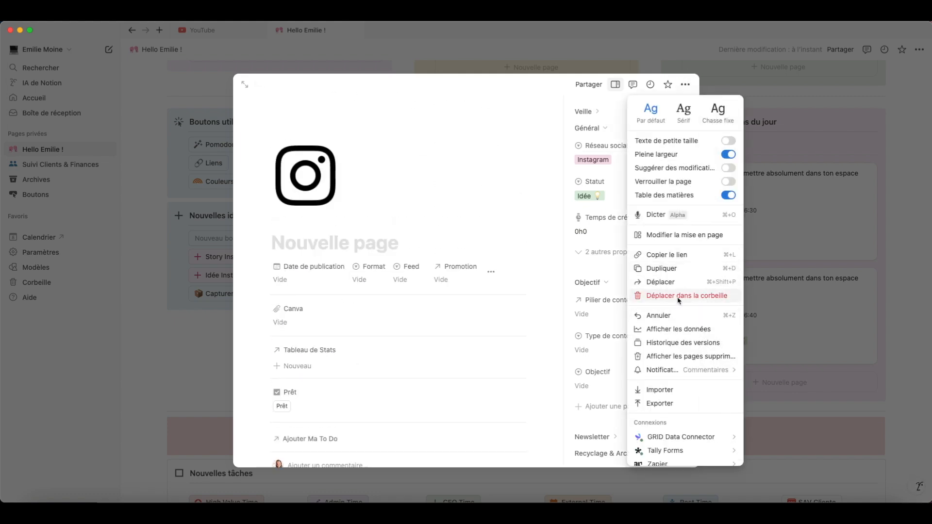
pyautogui.click(678, 297)
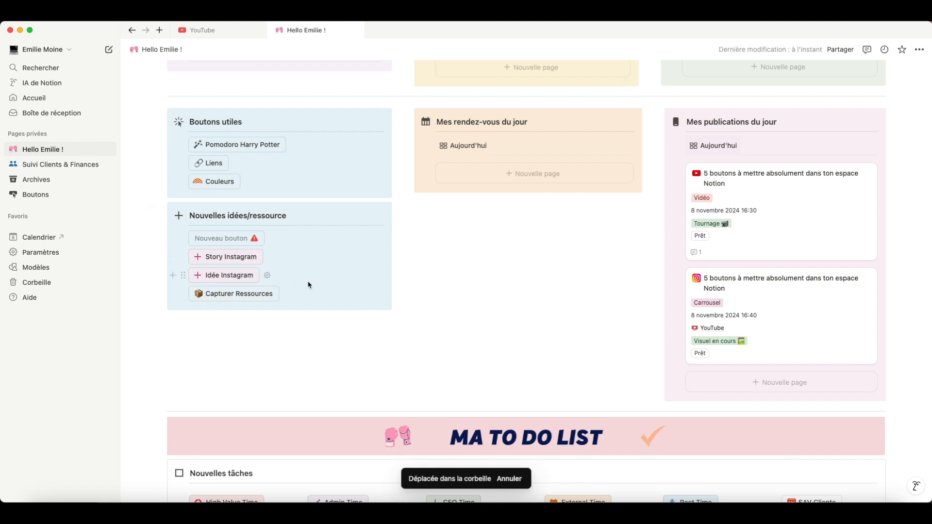
# Review the configuration of the Admin Time button in the Nouvelles tâches section and close it.
pyautogui.scroll(-7, 301, 283)
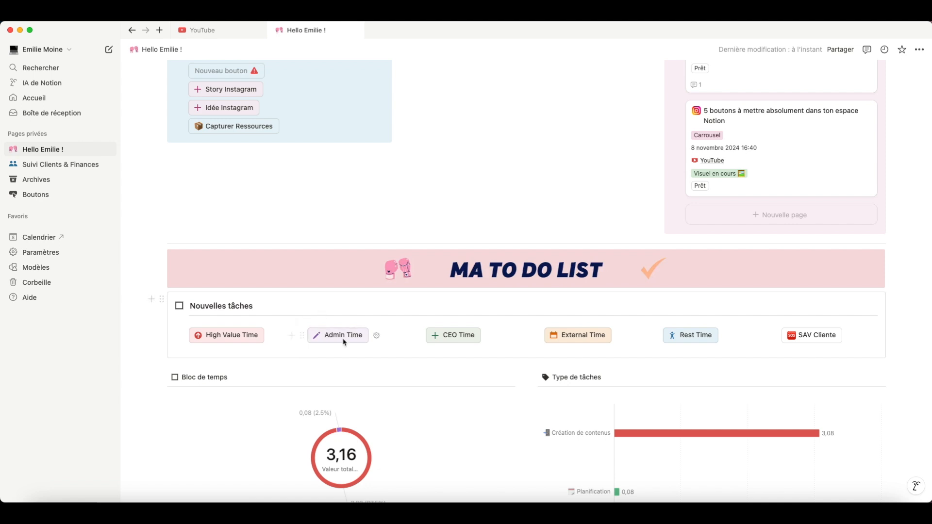
pyautogui.click(379, 337)
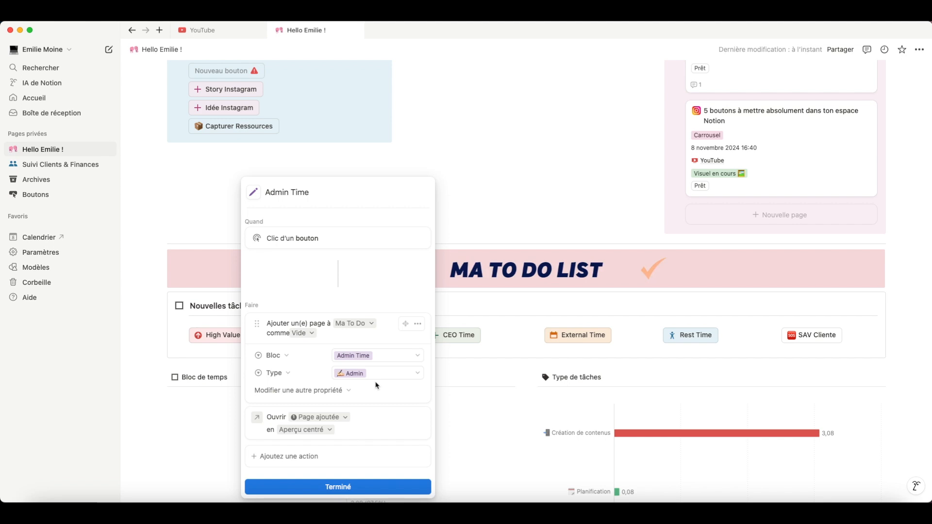
pyautogui.click(337, 489)
# Create a task with the Admin Time button and title it "Consulter mes mails".
pyautogui.click(350, 335)
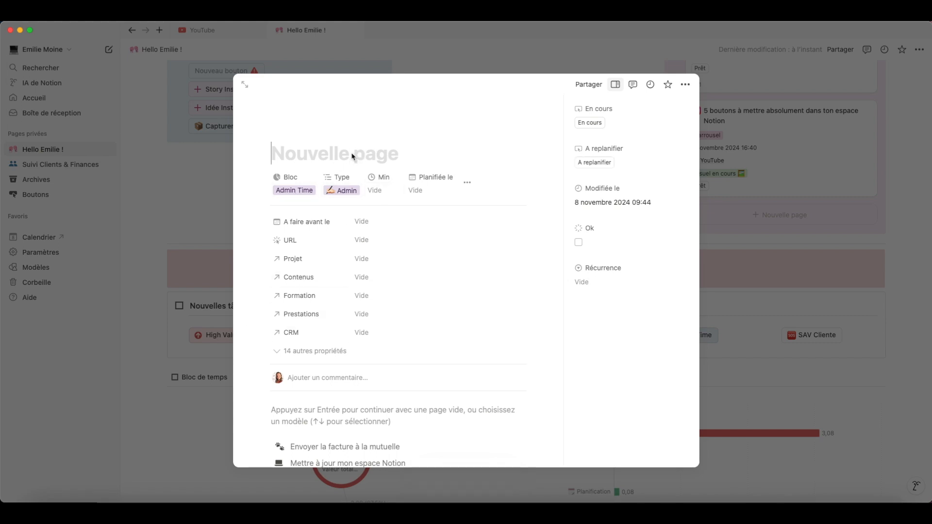
pyautogui.write('Consu')
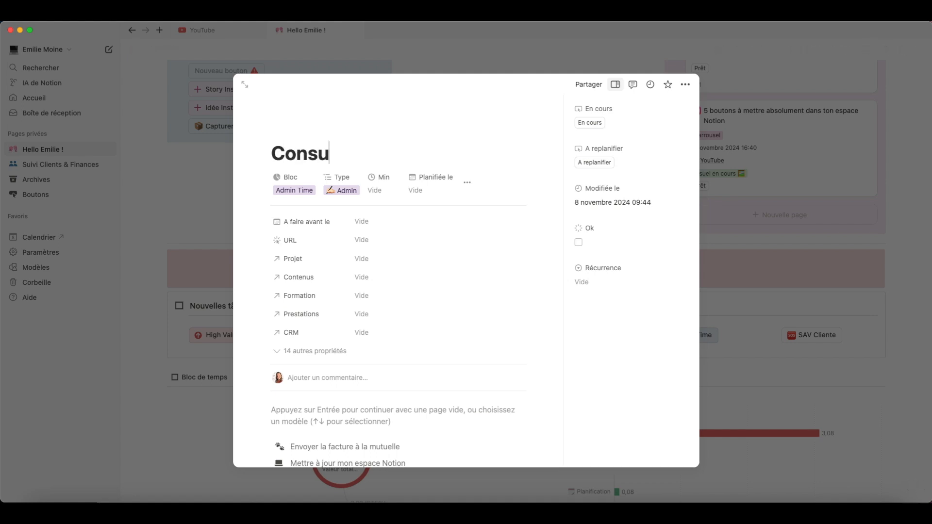
pyautogui.write('lter mes mails')
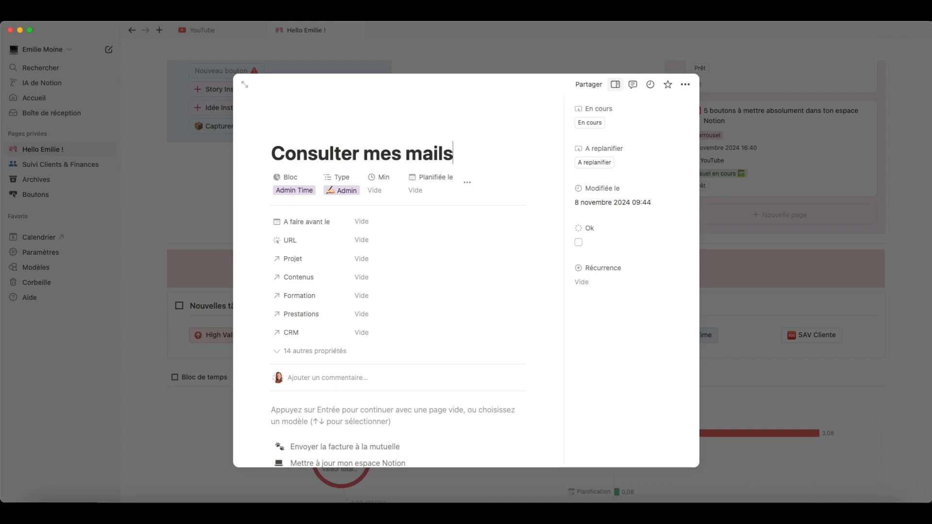
# Set the mail task's Type to Mail and Min to 15, and view its Planifiée le calendar.
pyautogui.click(343, 190)
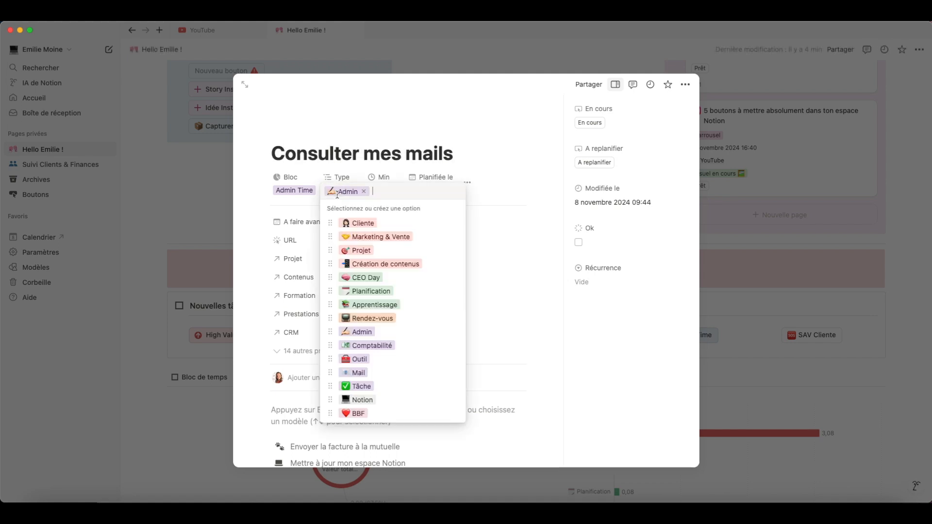
pyautogui.click(350, 372)
pyautogui.click(383, 190)
pyautogui.write('15')
pyautogui.click(434, 191)
pyautogui.click(435, 191)
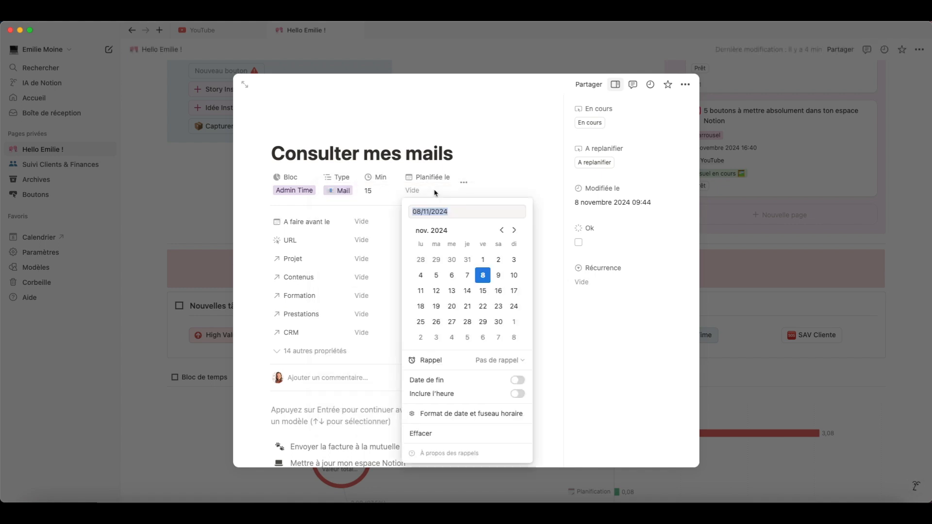
pyautogui.click(494, 164)
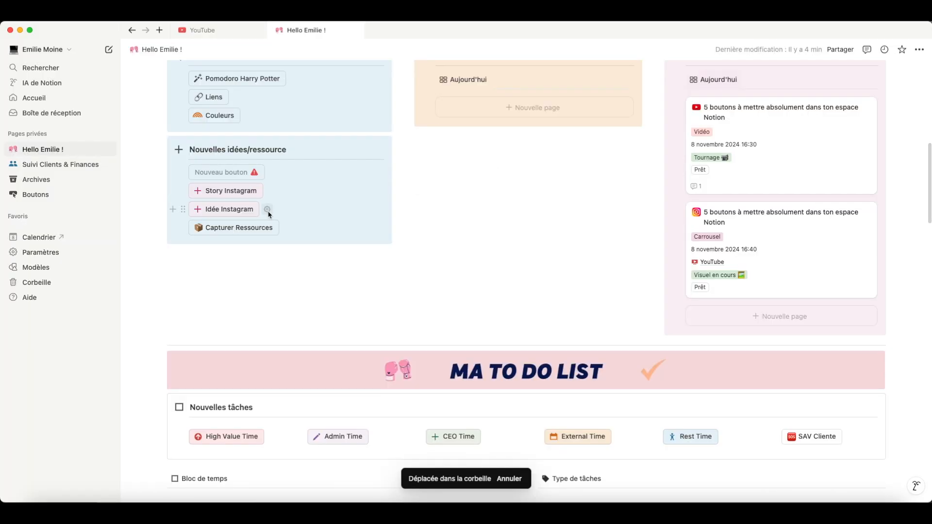
# Review the actions configured for the Idée Instagram button and close its settings.
pyautogui.click(266, 209)
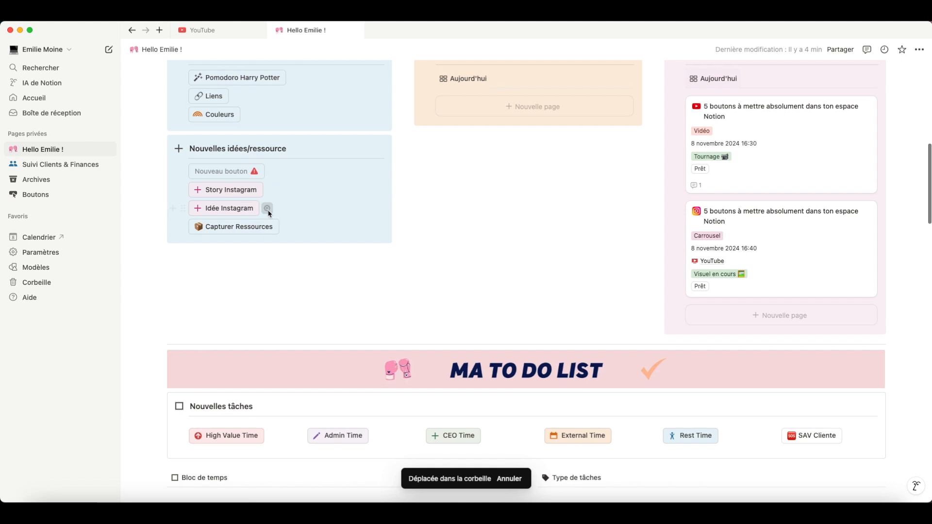
pyautogui.scroll(-3, 321, 287)
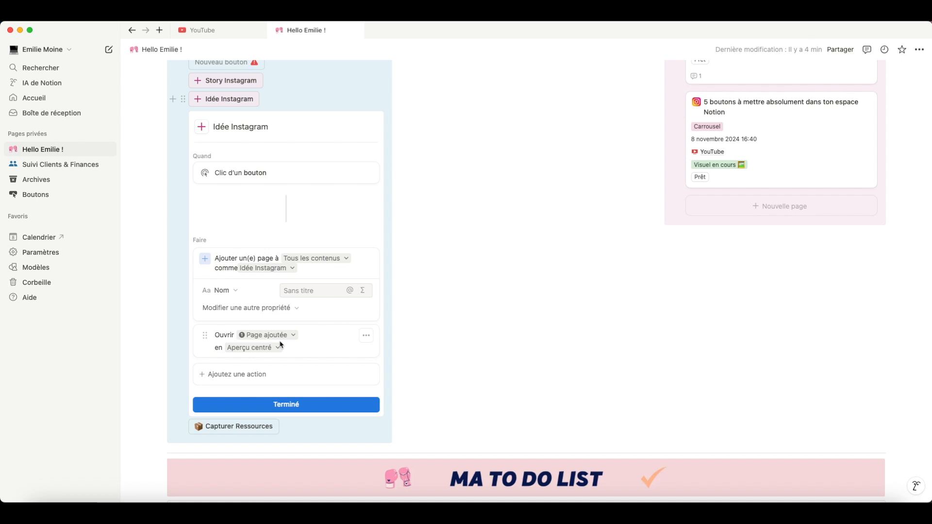
pyautogui.click(286, 404)
# Review the page properties and opening action configured for the Capturer Ressources button, and close its settings.
pyautogui.click(286, 232)
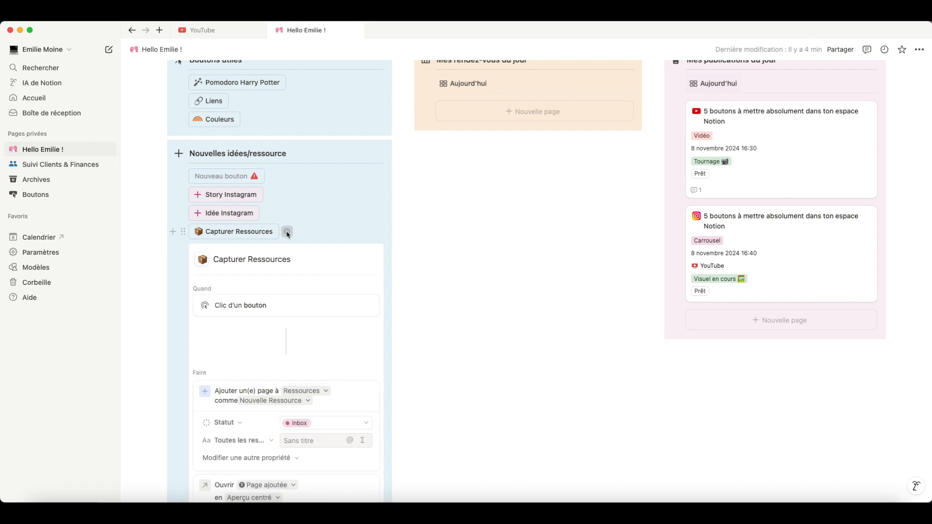
pyautogui.scroll(-5, 329, 261)
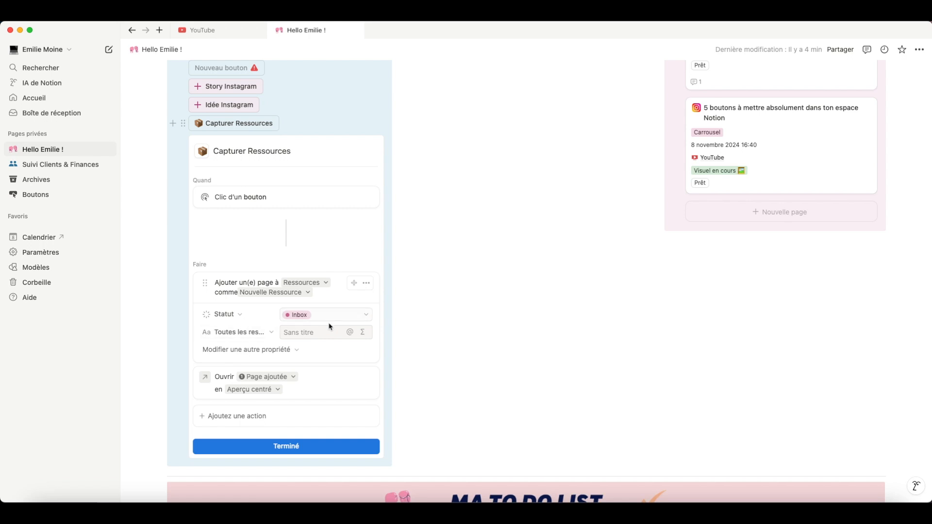
pyautogui.scroll(-1, 327, 328)
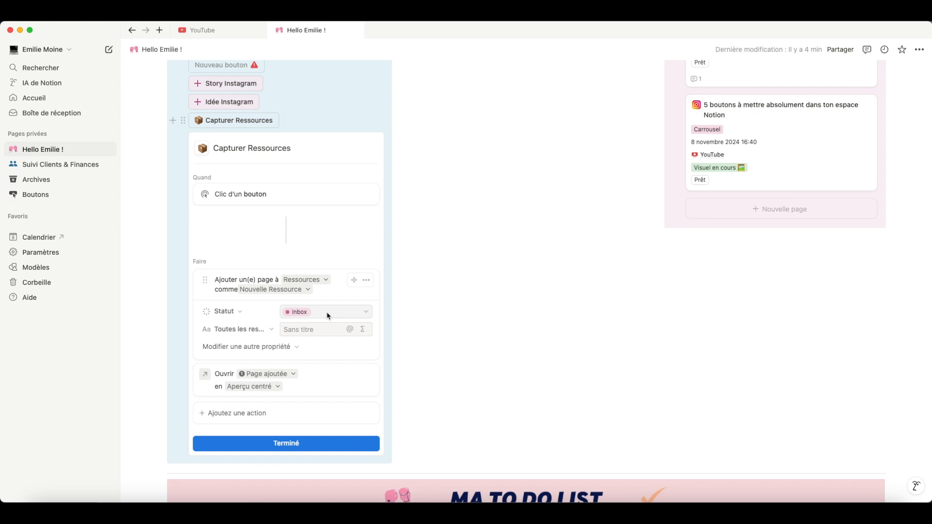
pyautogui.click(281, 443)
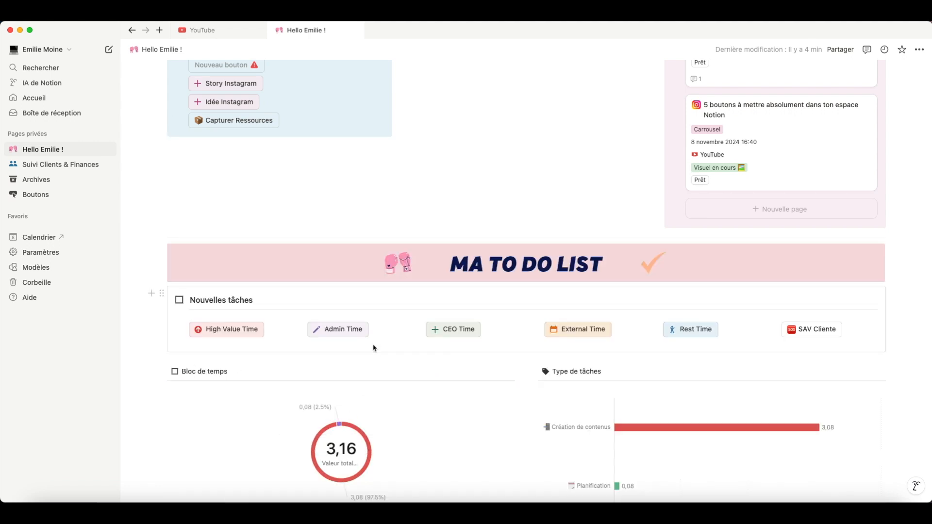
# Give the unconfigured button in Nouvelles idées/ressource an action that adds a page to the Ma To Do database.
pyautogui.scroll(5, 289, 217)
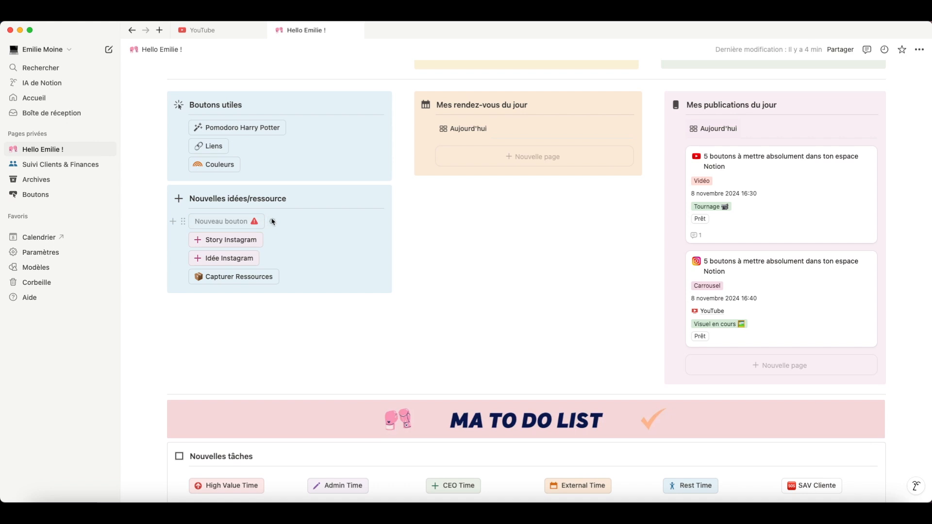
pyautogui.click(272, 221)
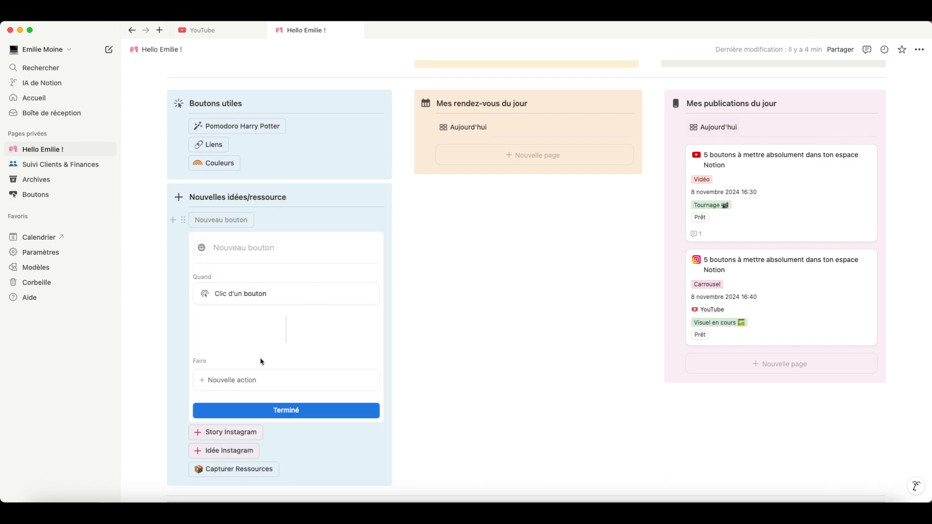
pyautogui.click(227, 382)
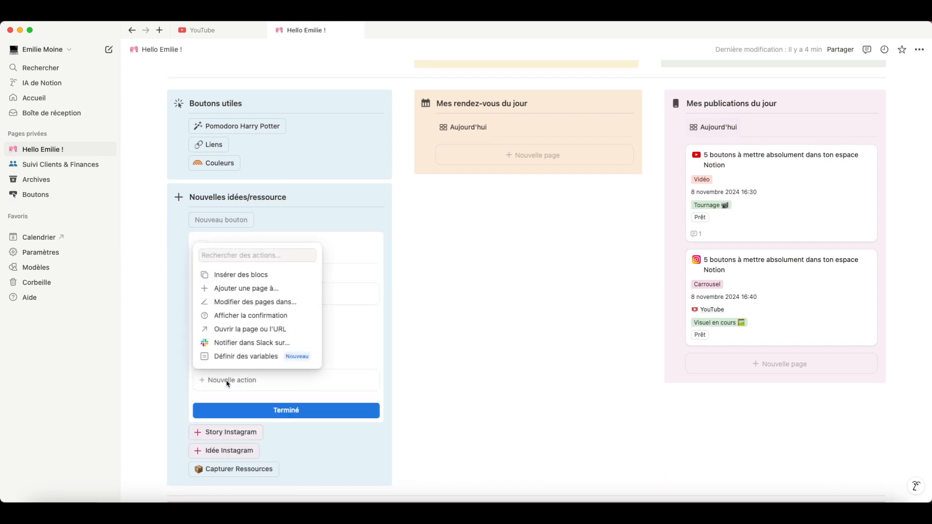
pyautogui.click(248, 290)
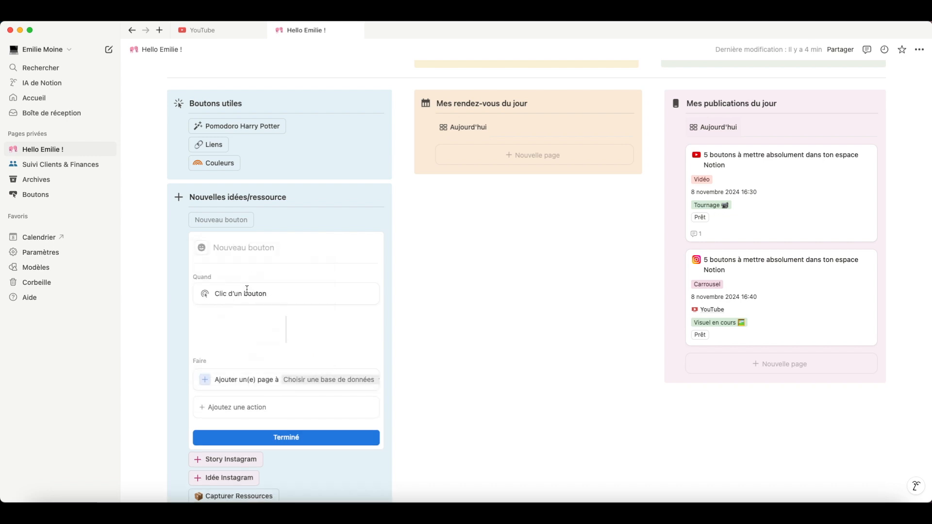
pyautogui.click(321, 384)
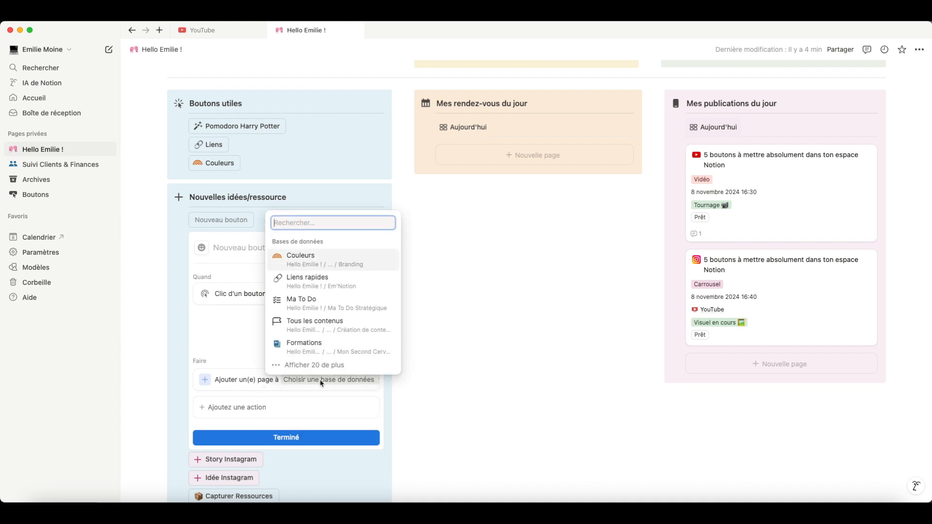
pyautogui.click(320, 306)
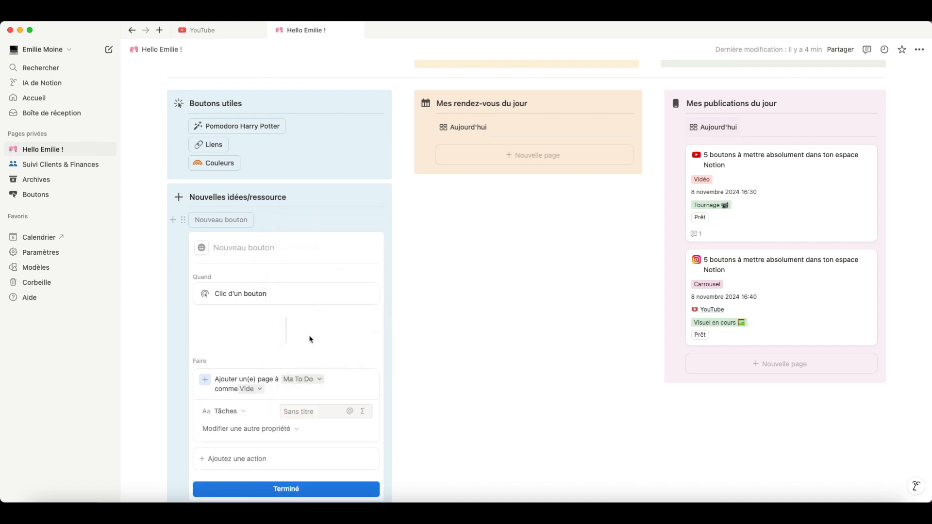
# Browse the Ma To Do templates available for the added page and close the list without choosing one.
pyautogui.click(261, 391)
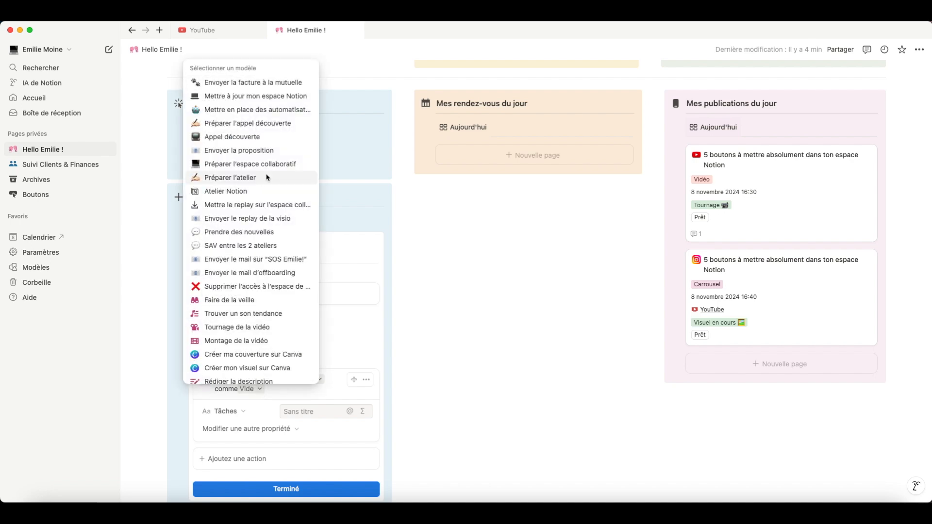
pyautogui.scroll(-15, 236, 327)
pyautogui.scroll(-10, 261, 335)
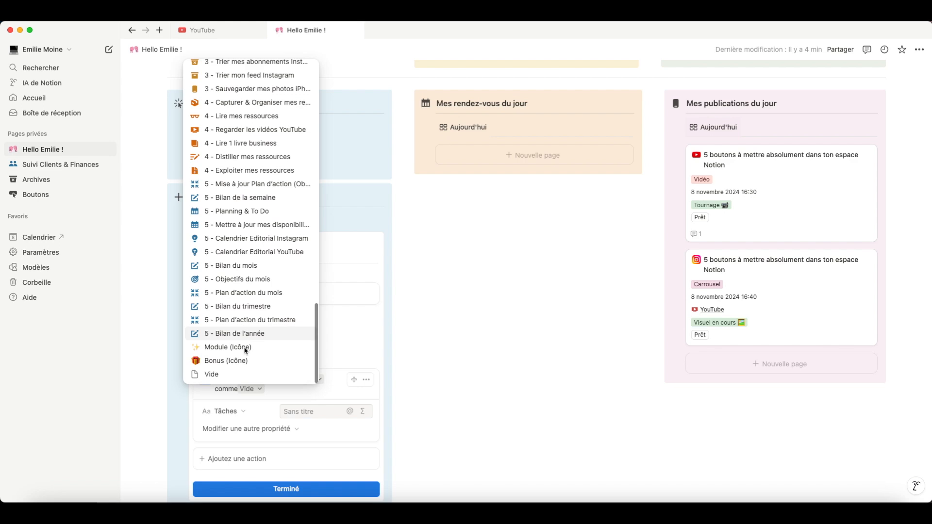
pyautogui.scroll(20, 262, 360)
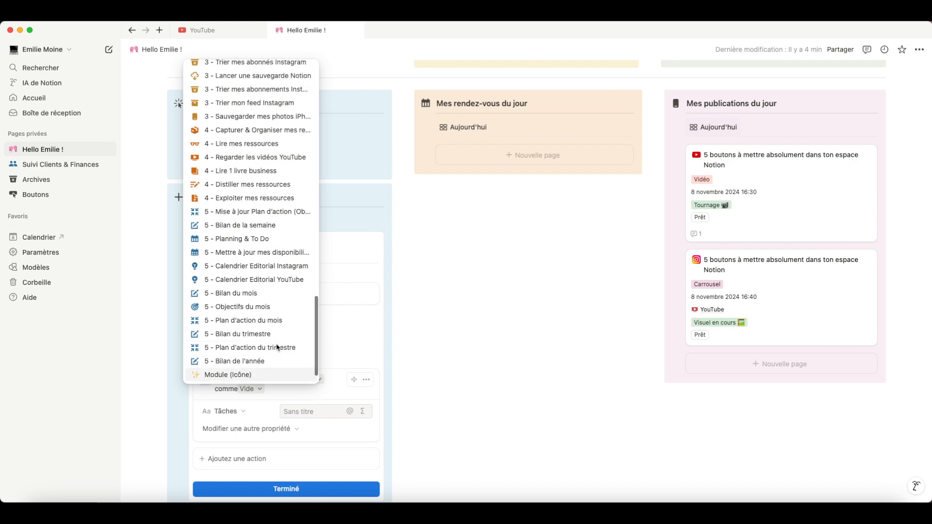
pyautogui.click(349, 331)
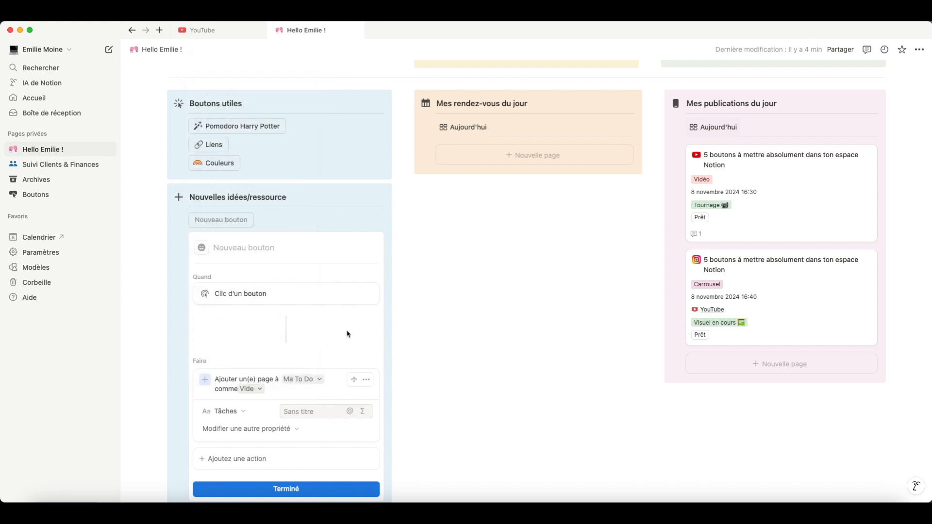
# Remove the Tâches property from the action that adds a page to Ma To Do.
pyautogui.scroll(-1, 297, 400)
pyautogui.scroll(-2, 297, 399)
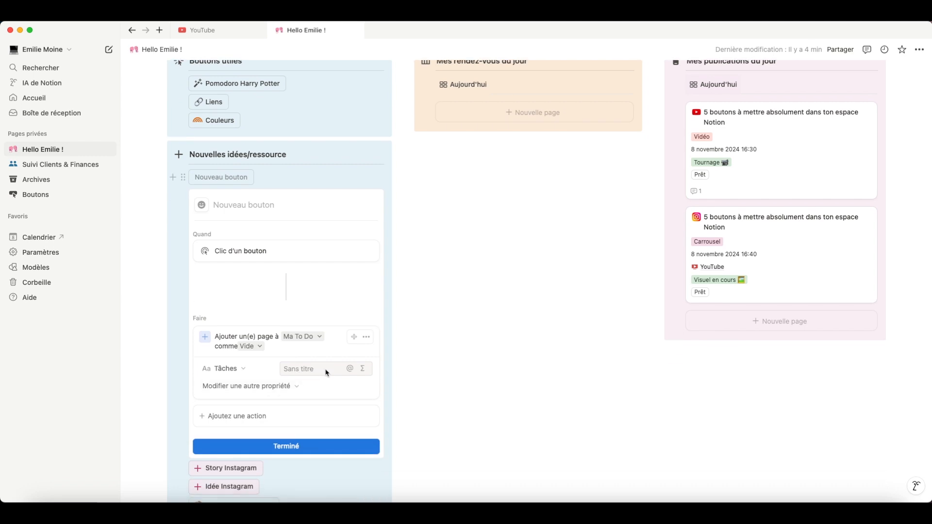
pyautogui.click(243, 369)
pyautogui.click(209, 353)
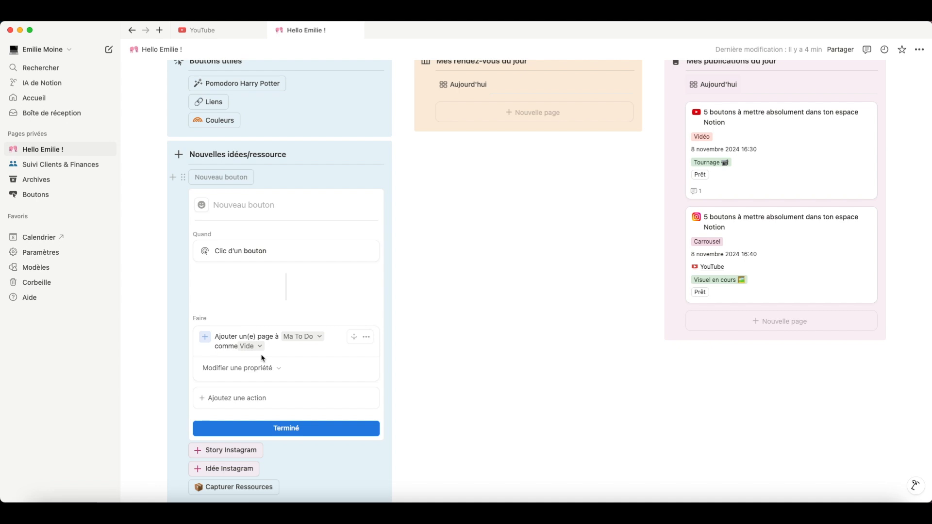
# Add the Bloc property to the Ma To Do action and set it to CEO Time.
pyautogui.click(246, 370)
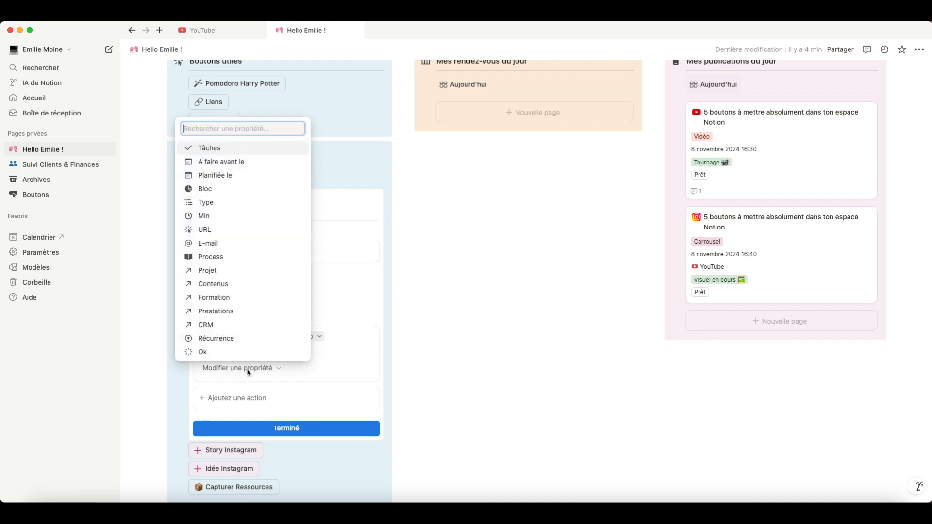
pyautogui.click(220, 195)
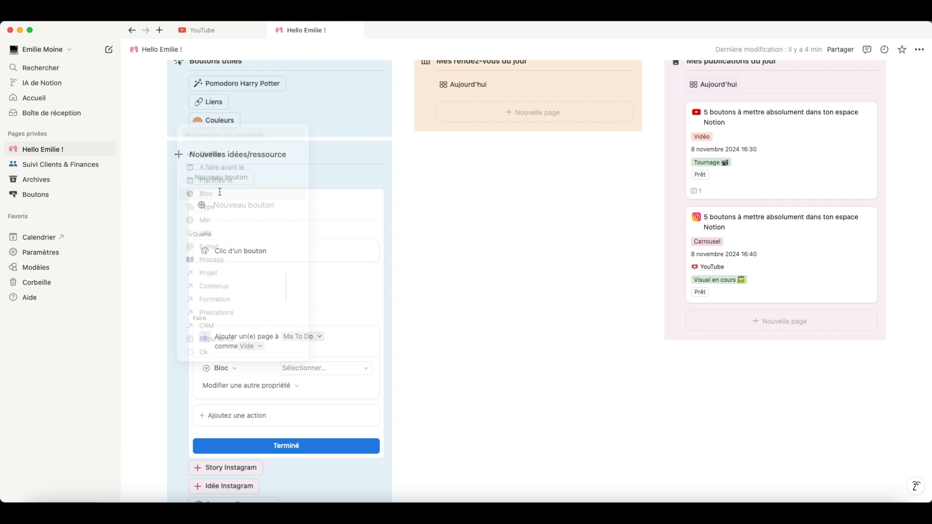
pyautogui.click(340, 370)
pyautogui.click(276, 420)
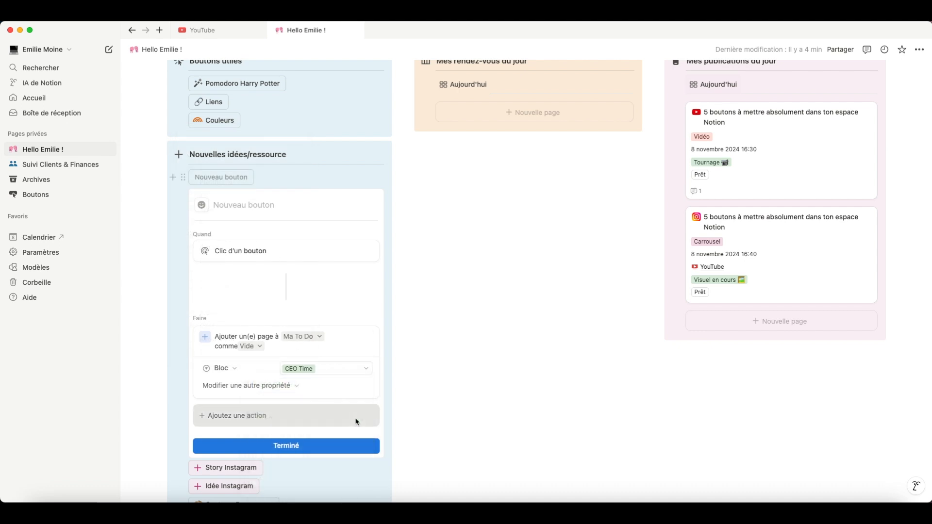
pyautogui.write('CEO')
# Add the Type property to the action that adds a page to Ma To Do and set it to CEO Day.
pyautogui.click(245, 386)
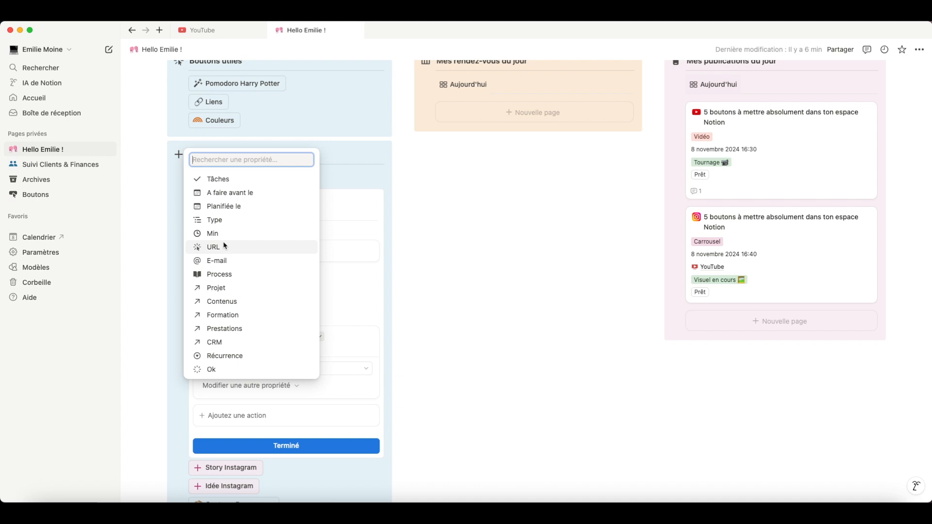
pyautogui.click(226, 220)
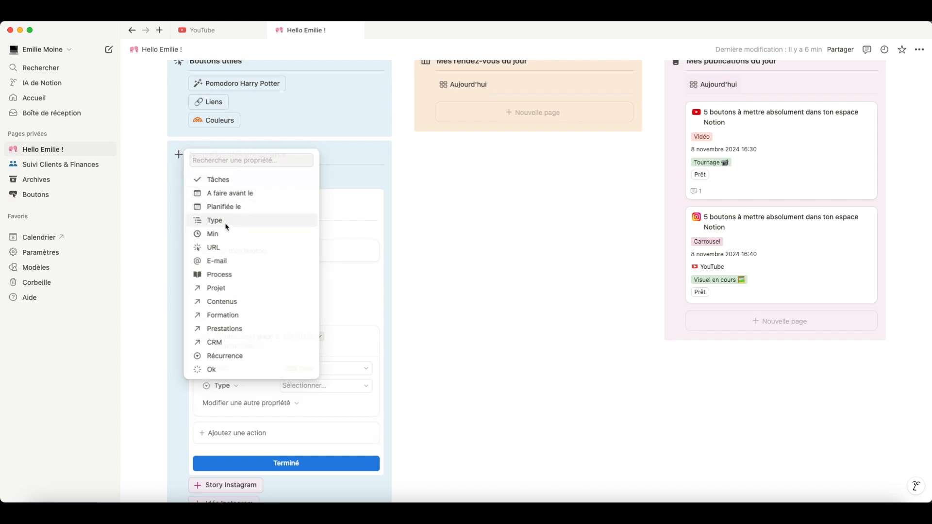
pyautogui.click(296, 386)
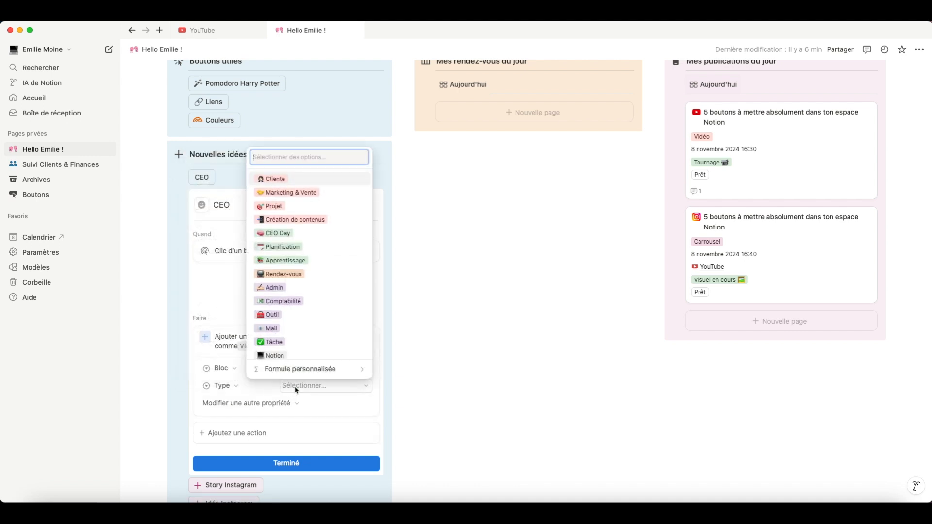
pyautogui.click(278, 235)
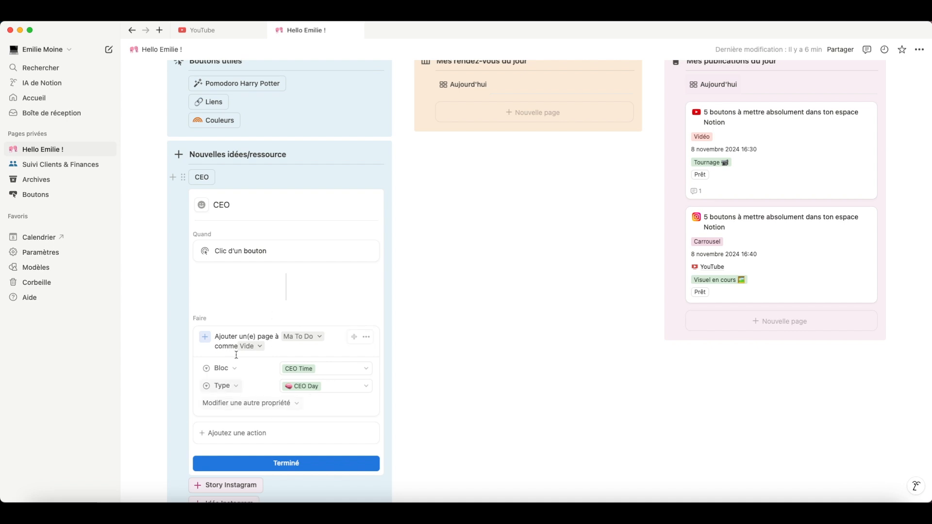
# Add a second action to the CEO button that opens the page added to Ma To Do, keeping the Aperçu centré display.
pyautogui.scroll(-2, 301, 384)
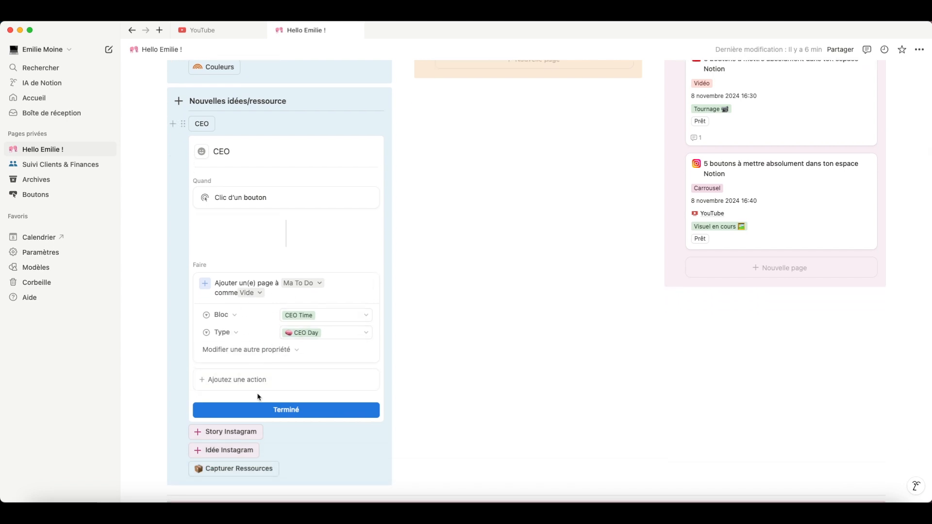
pyautogui.click(243, 381)
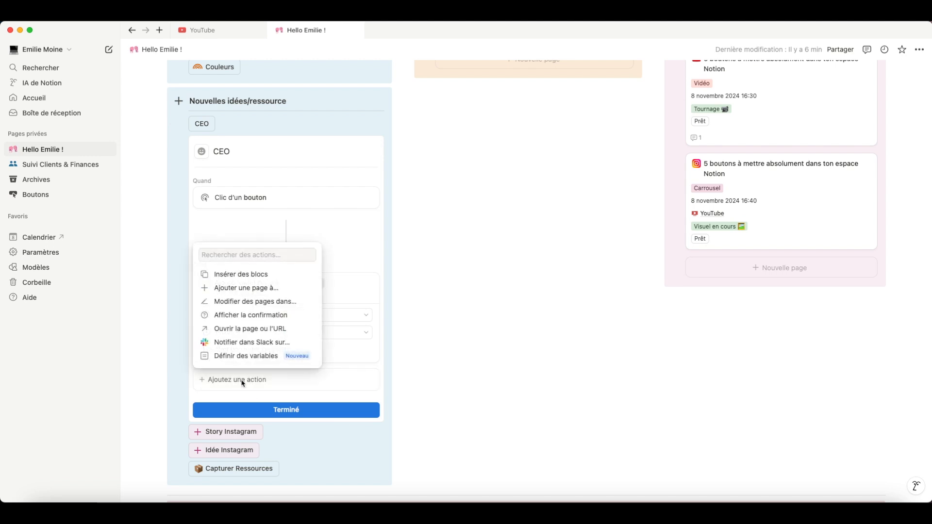
pyautogui.click(256, 329)
pyautogui.click(285, 379)
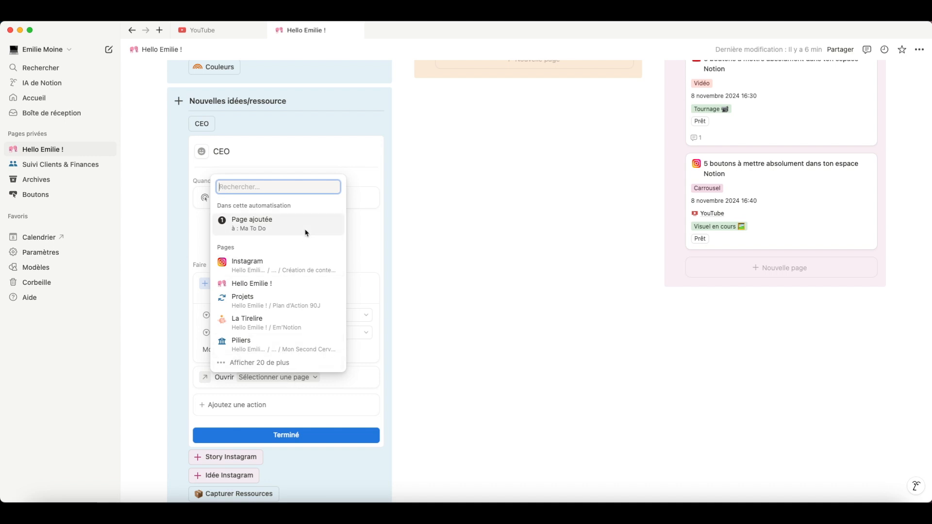
pyautogui.click(277, 228)
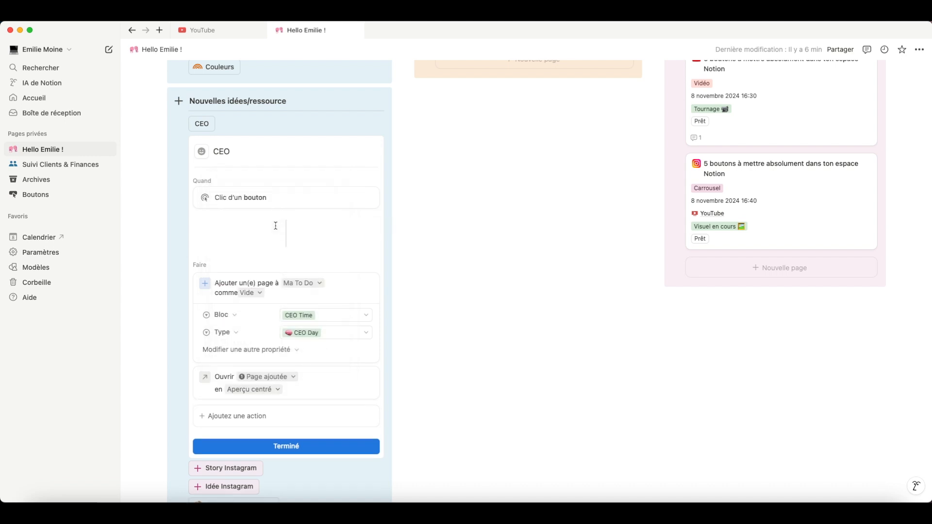
pyautogui.click(277, 391)
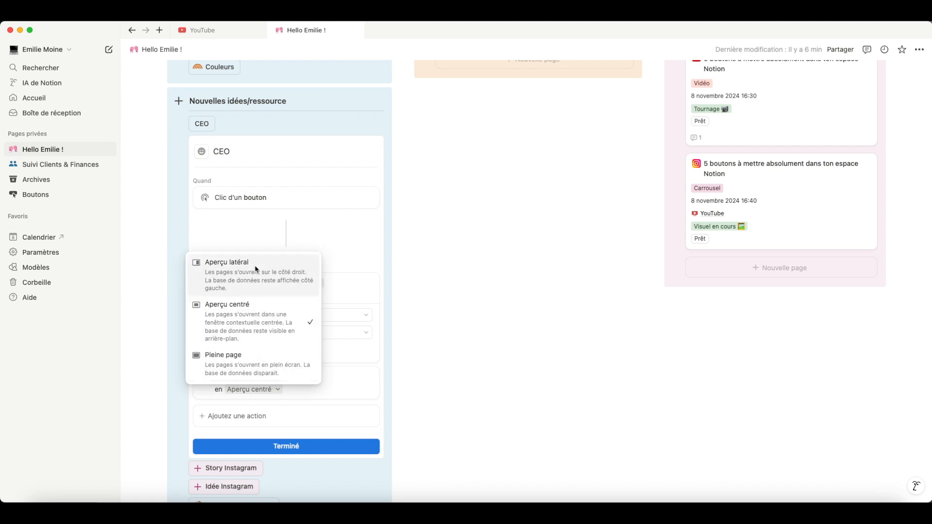
pyautogui.click(348, 356)
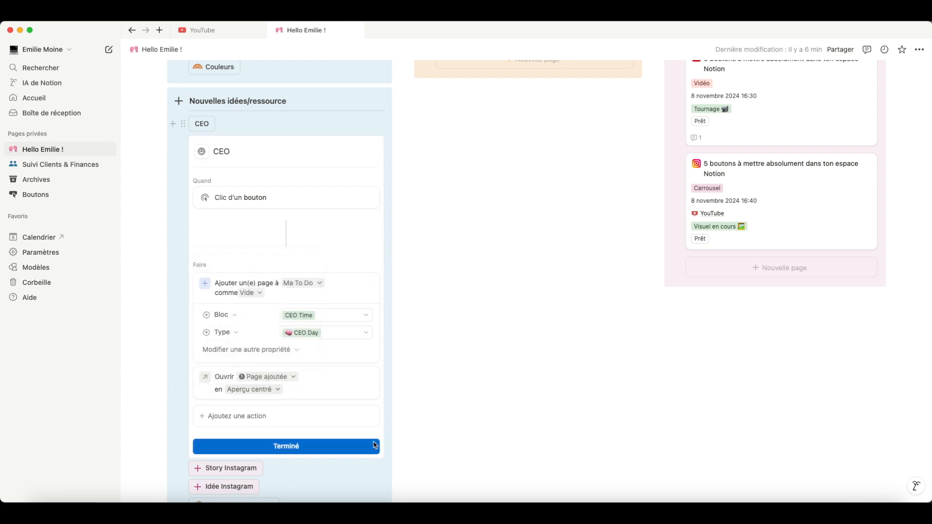
# Finish configuring the CEO button, run it to create a prefilled task and close the new page.
pyautogui.click(271, 447)
pyautogui.click(203, 124)
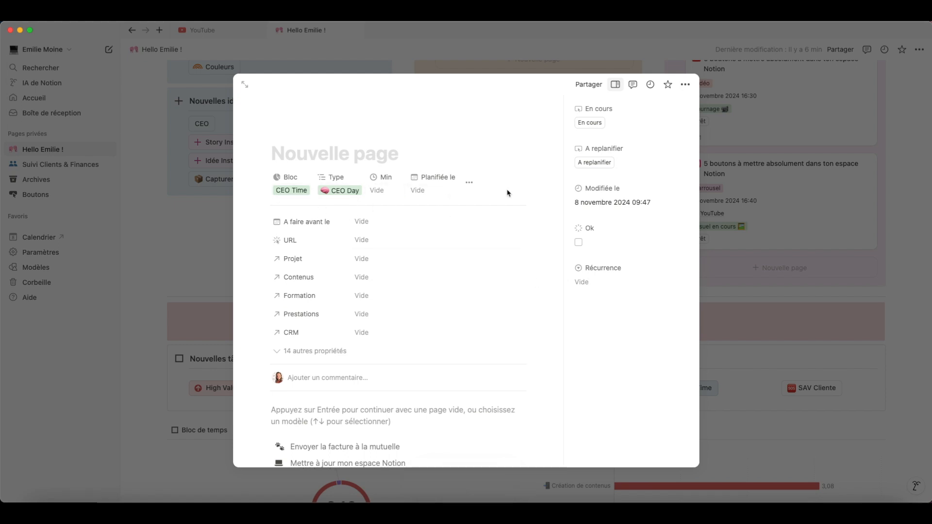
pyautogui.press('Escape')
# Examine the To do list and the Ok status options of the Programmer la publication task.
pyautogui.scroll(-4, 416, 209)
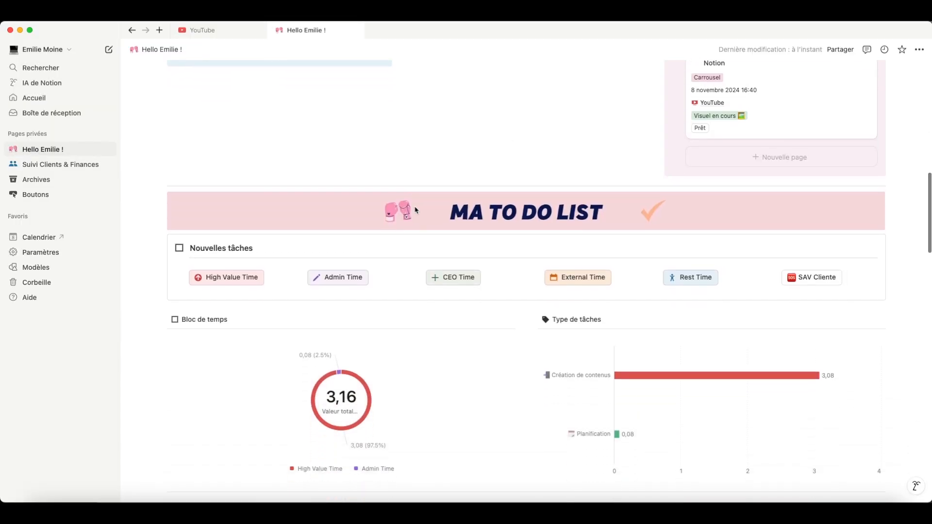
pyautogui.scroll(-10, 416, 210)
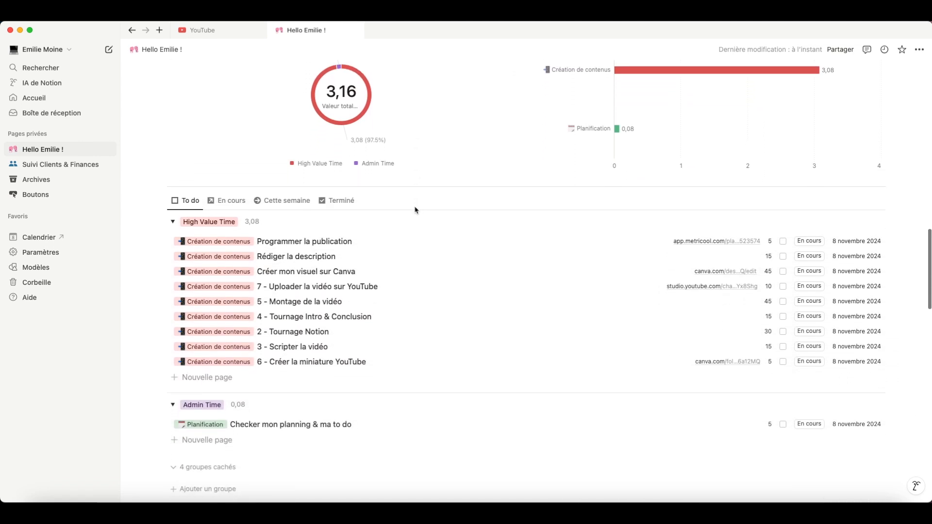
pyautogui.scroll(-1, 415, 209)
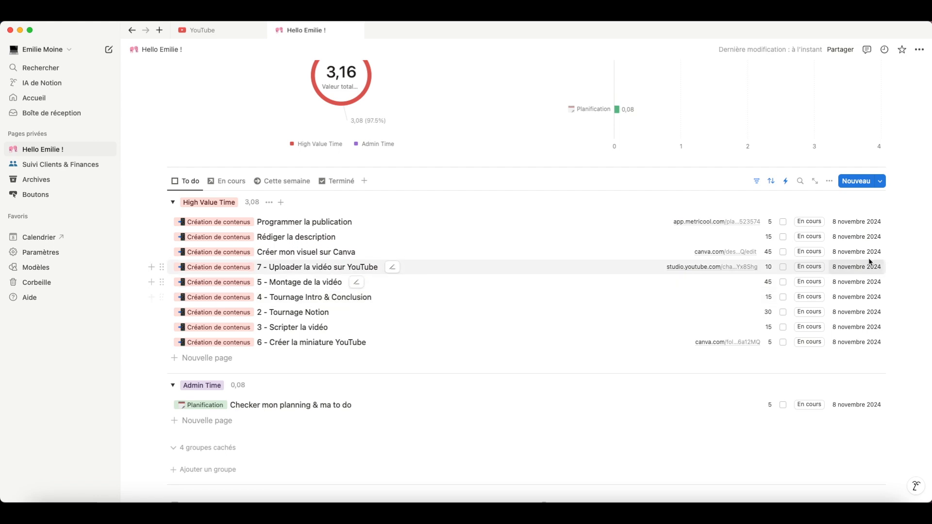
pyautogui.scroll(-1, 811, 233)
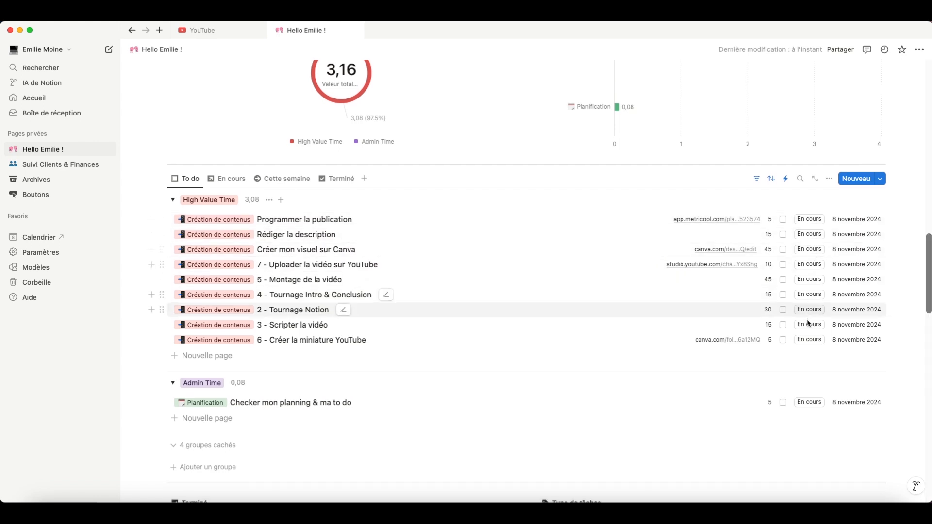
pyautogui.scroll(-1, 782, 217)
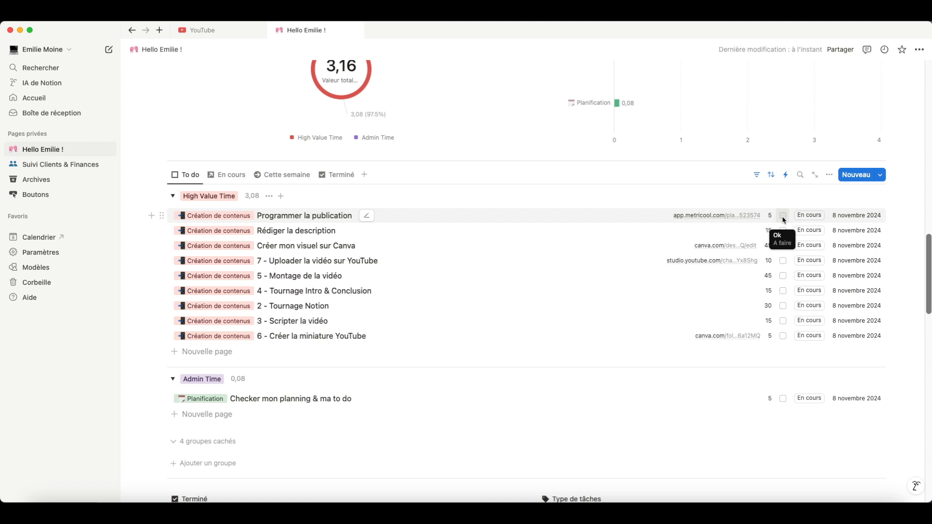
pyautogui.click(782, 217)
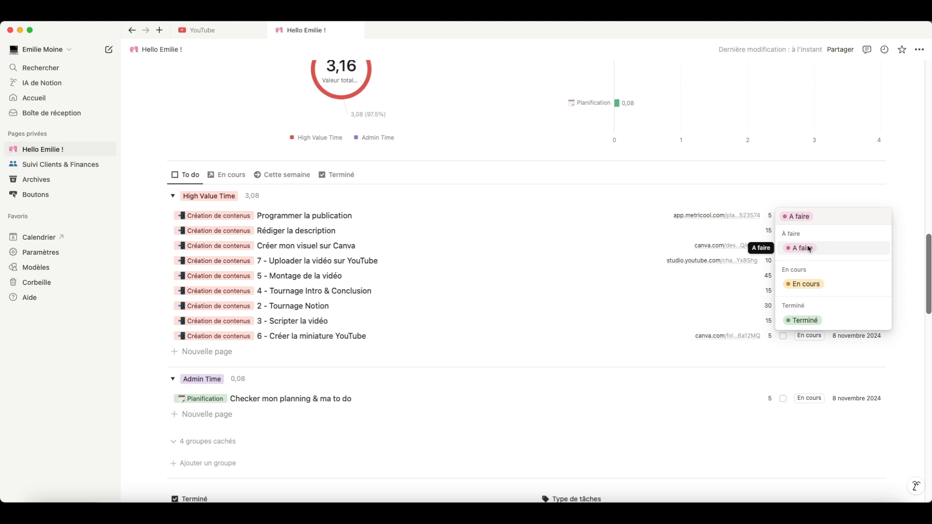
pyautogui.press('Escape')
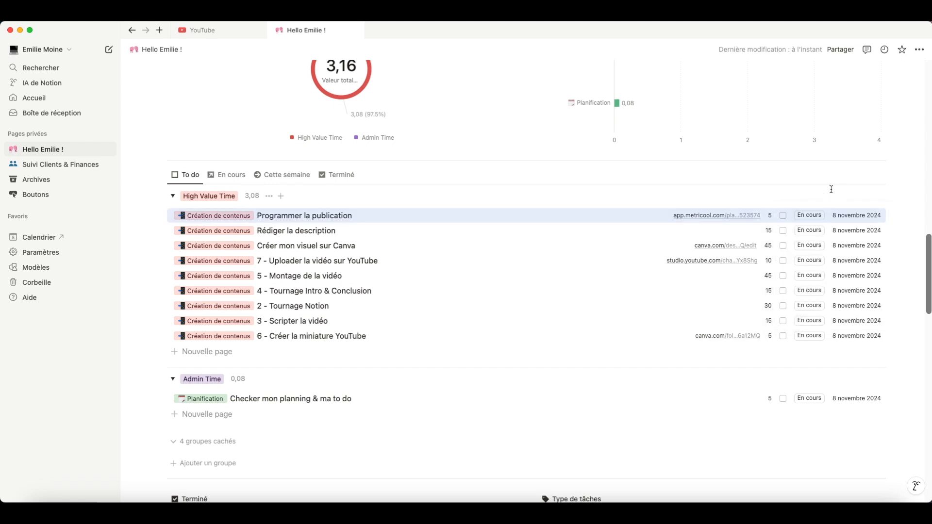
pyautogui.click(782, 217)
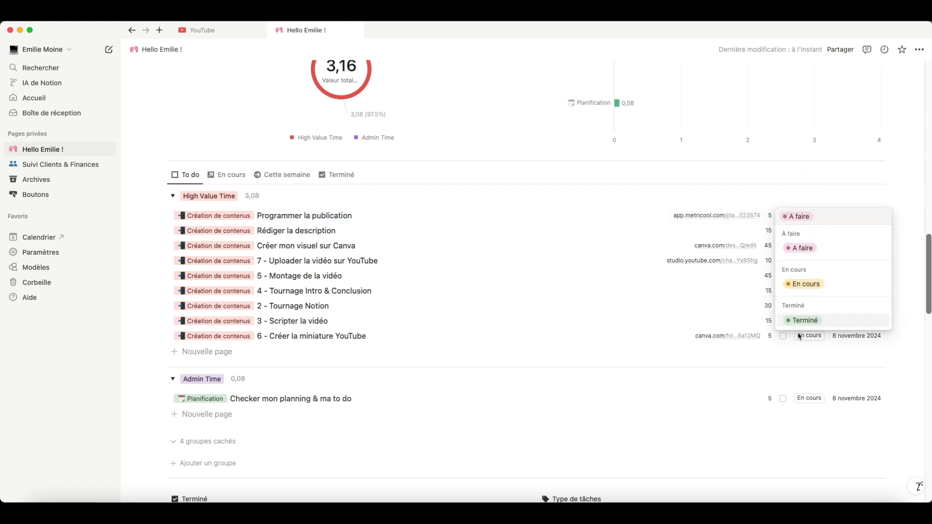
pyautogui.click(808, 286)
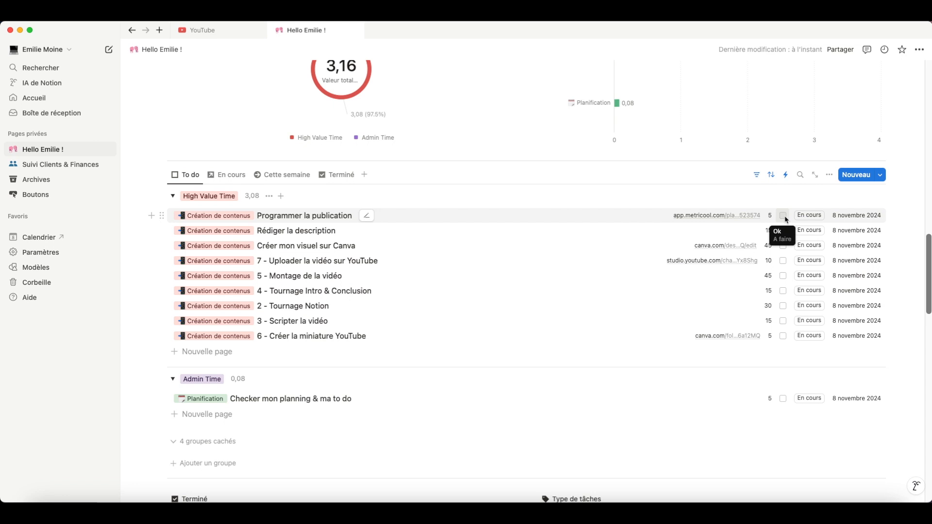
# Try the En cours button on the Programmer la publication task and undo its change.
pyautogui.click(818, 217)
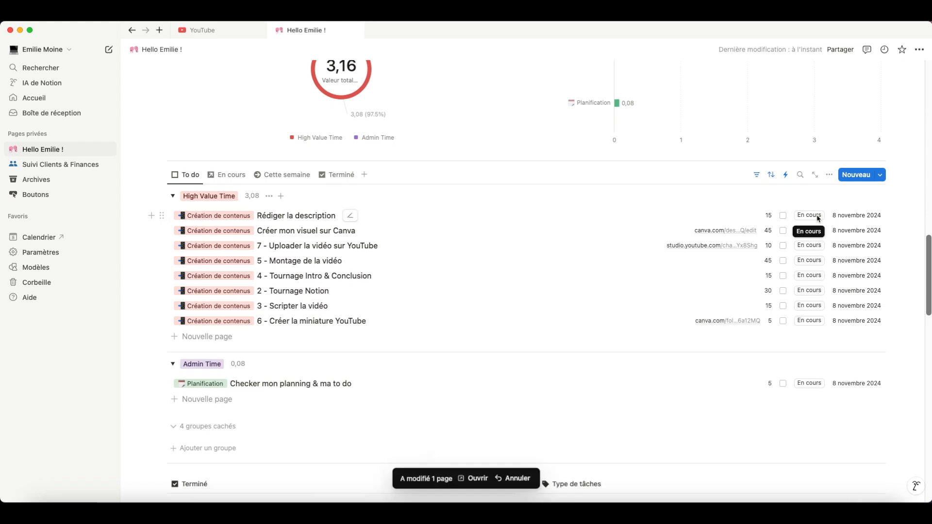
pyautogui.press('super+z')
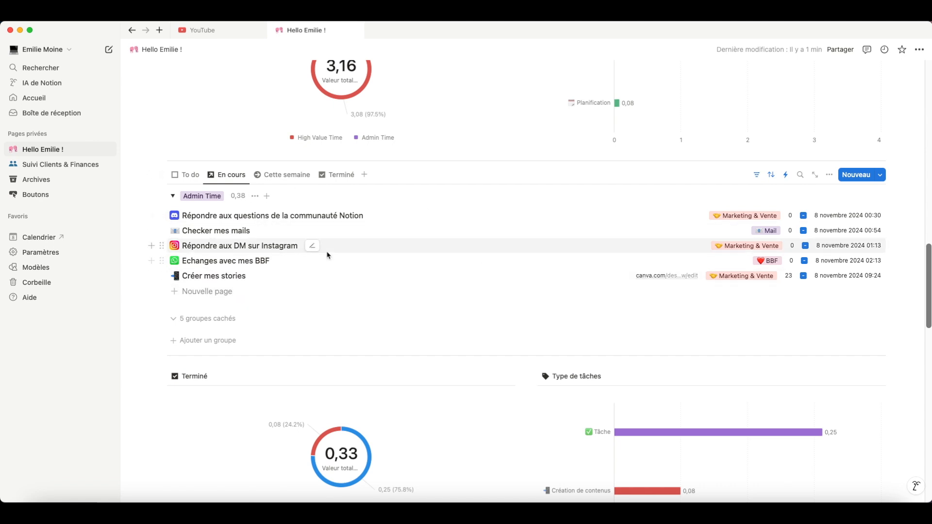
# Compare the tasks in the To do and En cours views of the task list, ending on the To do view.
pyautogui.click(196, 177)
pyautogui.scroll(-3, 392, 252)
pyautogui.scroll(2, 392, 254)
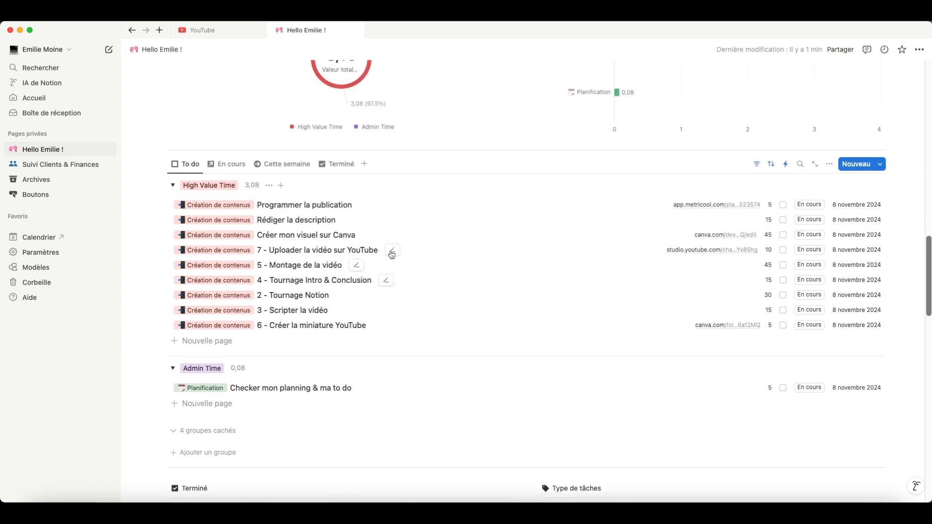
pyautogui.click(230, 165)
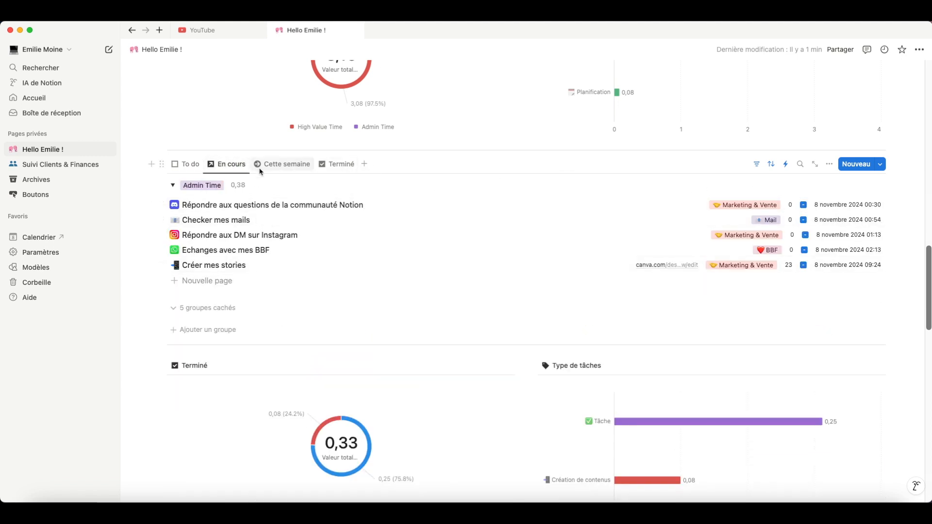
pyautogui.click(188, 164)
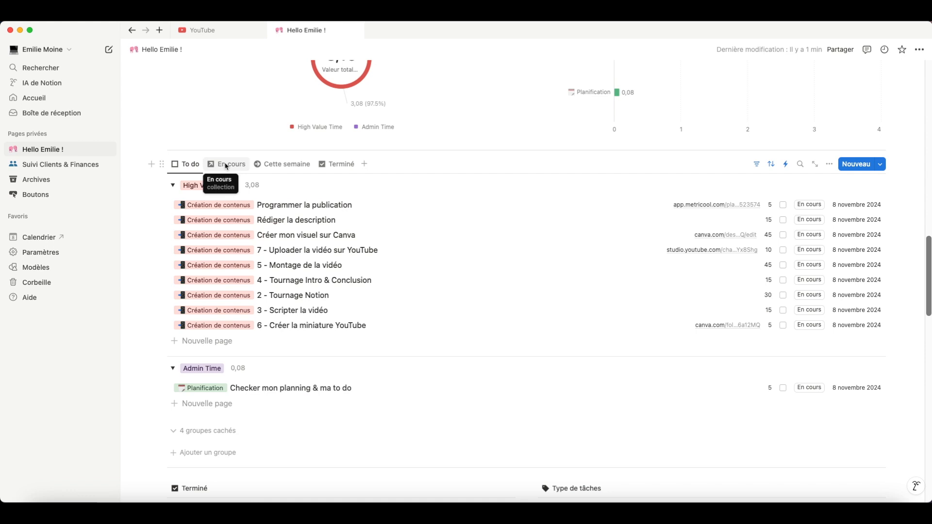
# Open the Programmer la publication task as a full page and add a property of type Bouton.
pyautogui.click(289, 207)
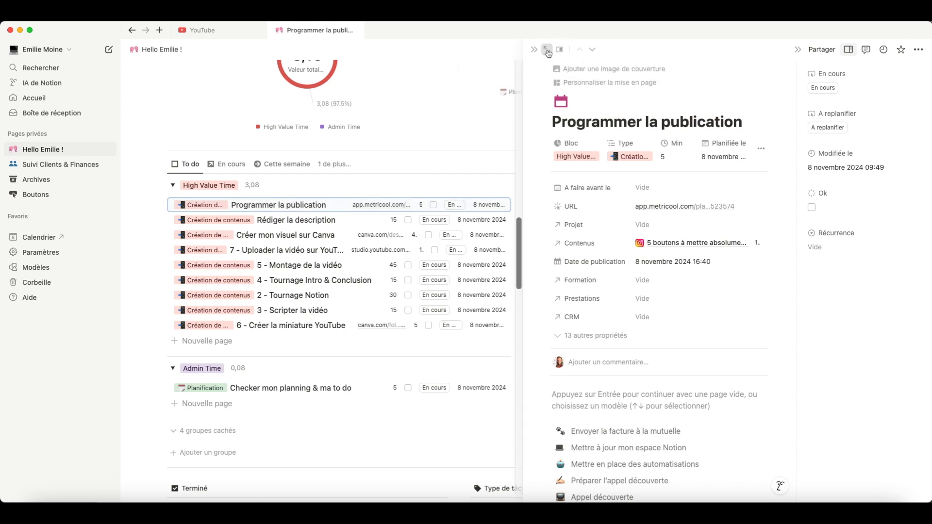
pyautogui.click(547, 51)
pyautogui.scroll(-6, 346, 381)
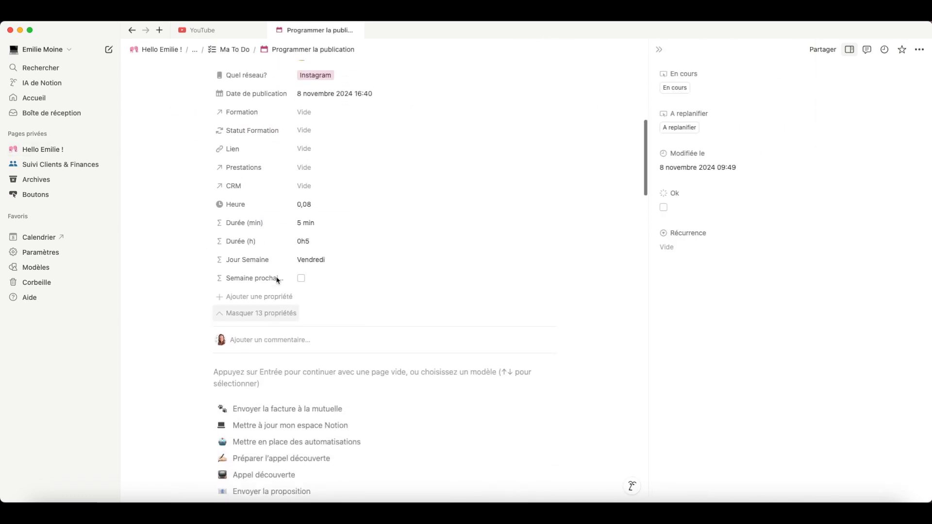
pyautogui.scroll(1, 278, 280)
pyautogui.click(261, 314)
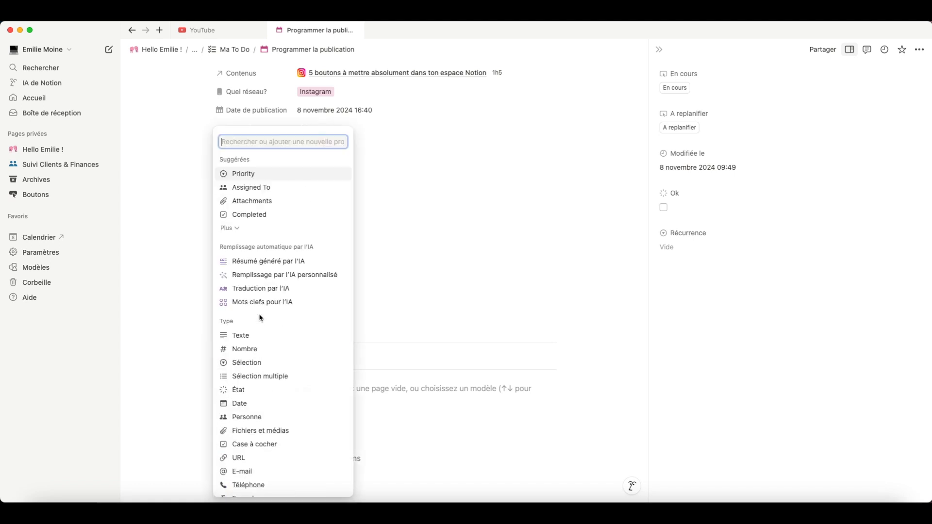
pyautogui.scroll(-5, 261, 323)
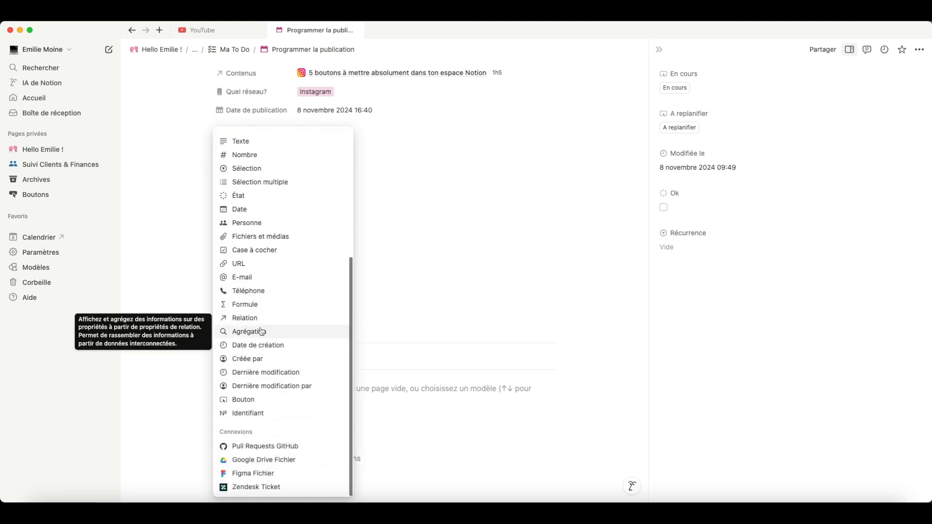
pyautogui.click(244, 400)
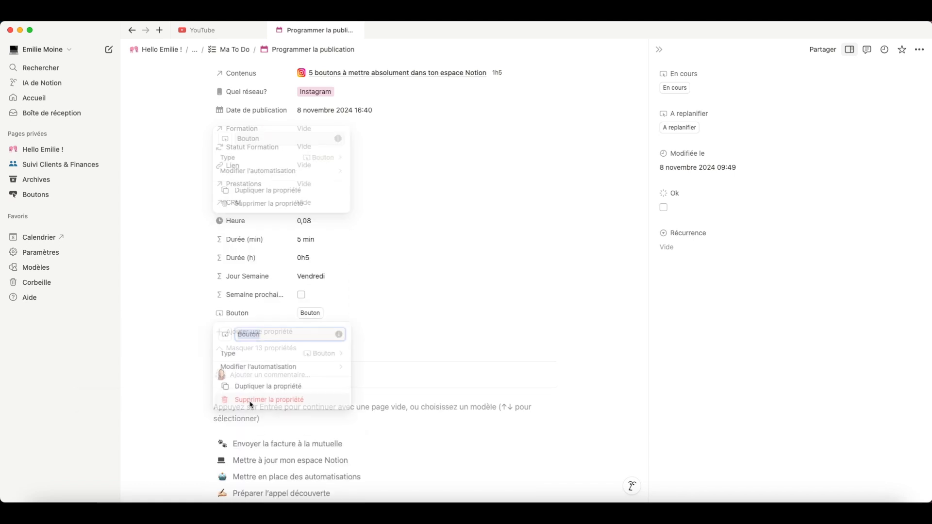
# Configure the new Bouton property to set Ok to En cours on the current page, and save the automation.
pyautogui.click(309, 373)
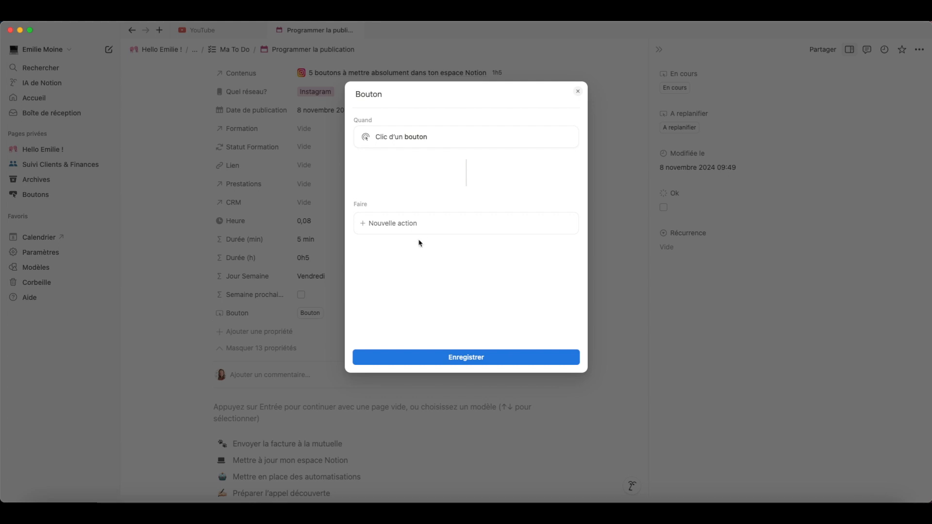
pyautogui.click(402, 228)
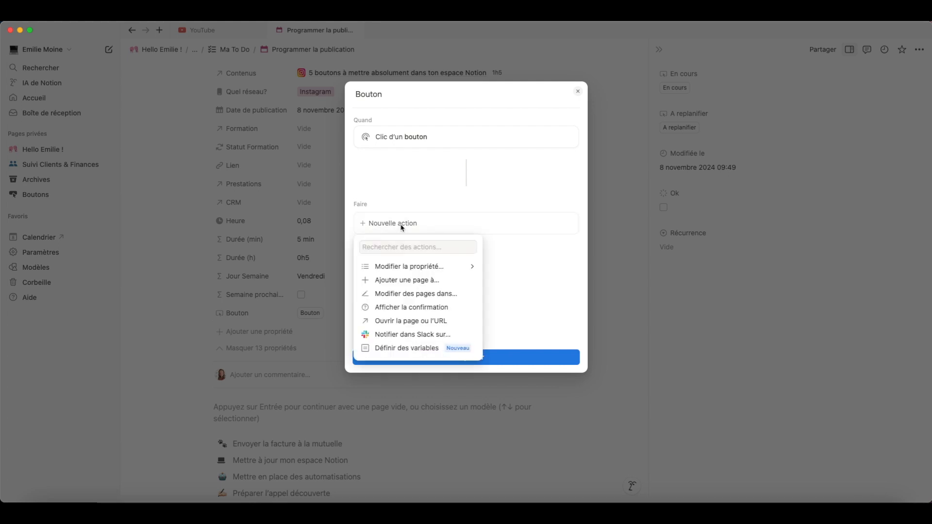
pyautogui.click(442, 267)
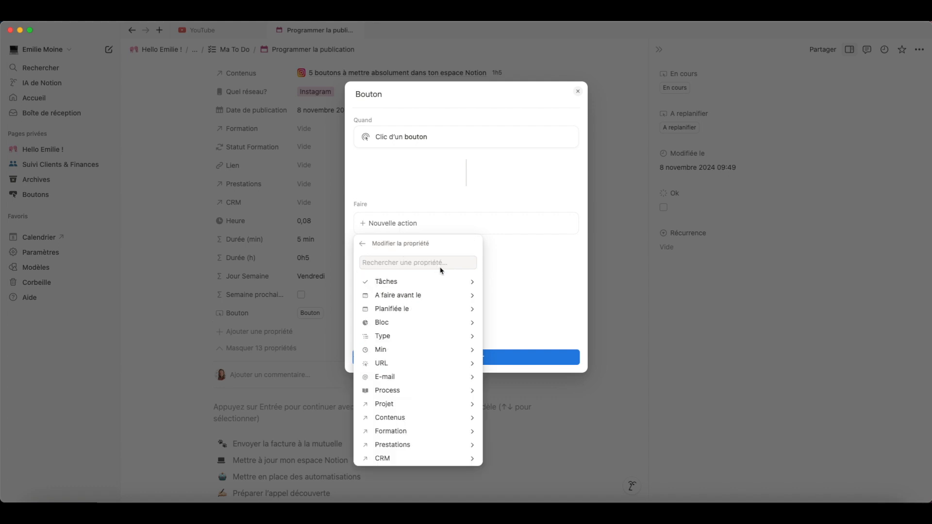
pyautogui.scroll(-2, 393, 364)
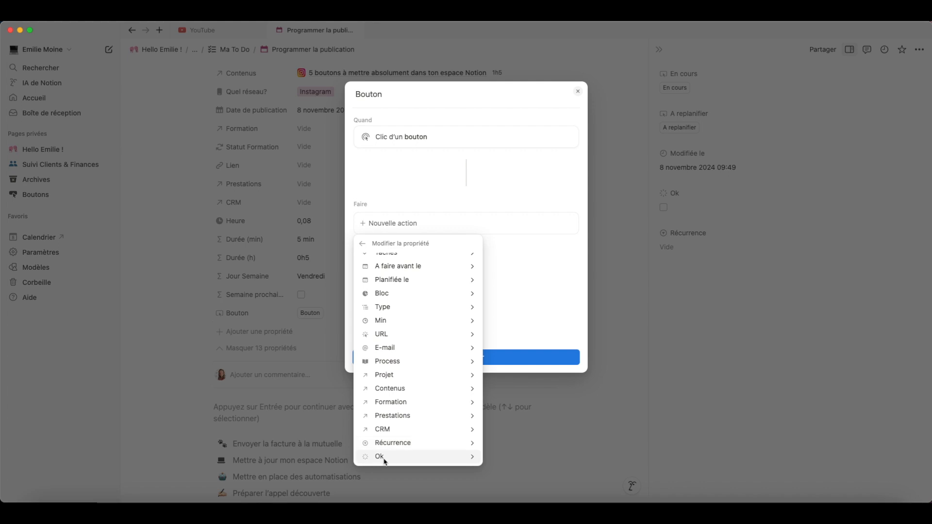
pyautogui.click(384, 458)
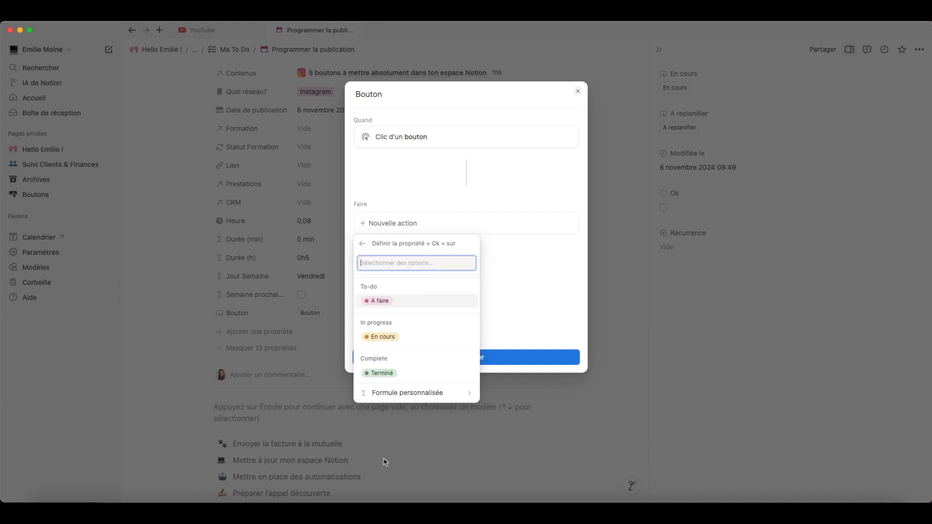
pyautogui.click(383, 338)
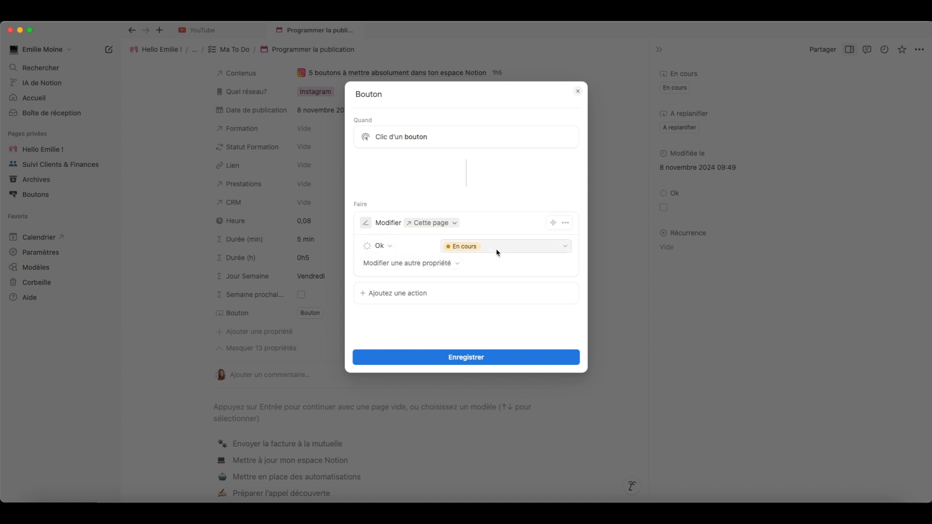
pyautogui.click(467, 360)
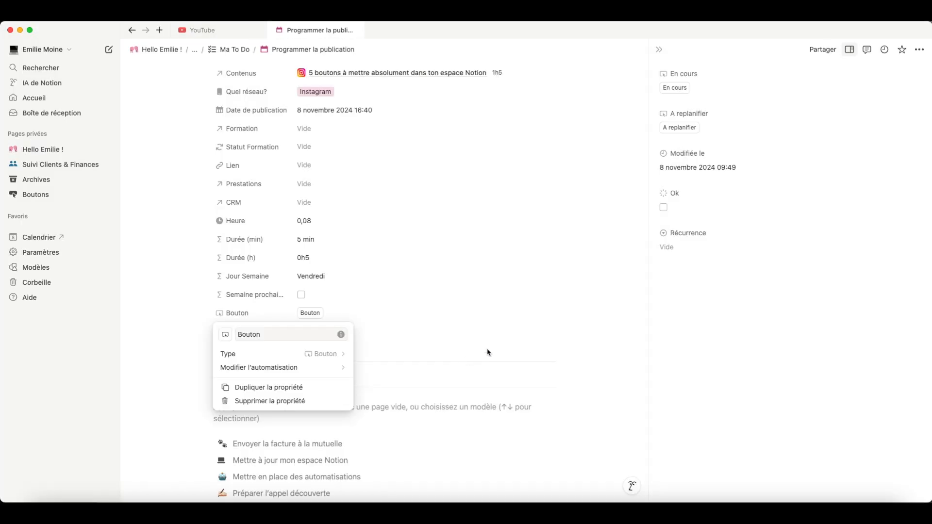
# Run the new Bouton button on the Programmer la publication task and review the task's properties.
pyautogui.click(477, 304)
pyautogui.click(311, 314)
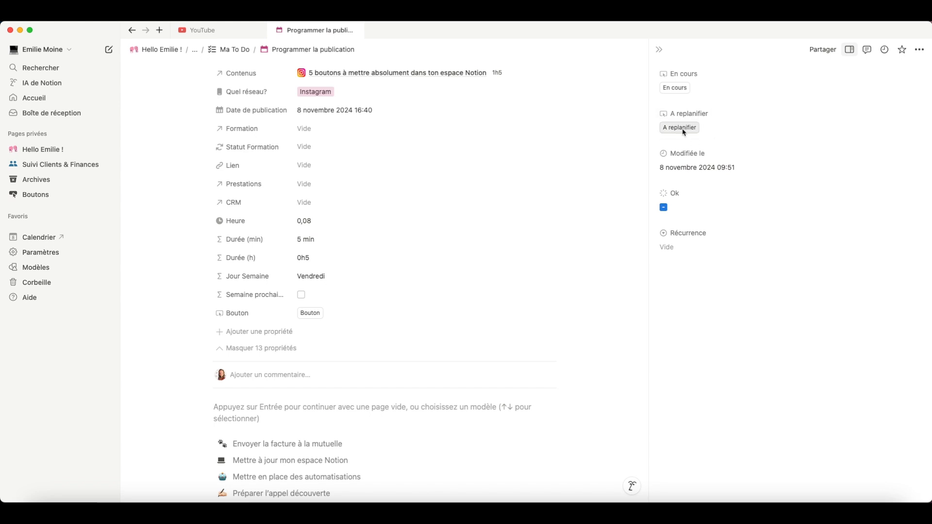
pyautogui.scroll(5, 383, 117)
pyautogui.scroll(5, 388, 116)
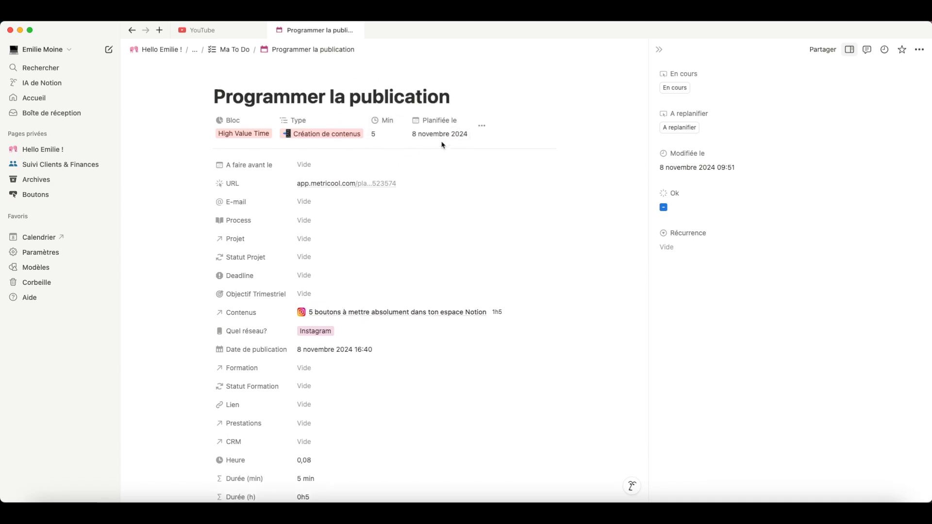
# Delete the Bouton property from the Ma To Do database.
pyautogui.scroll(-9, 442, 144)
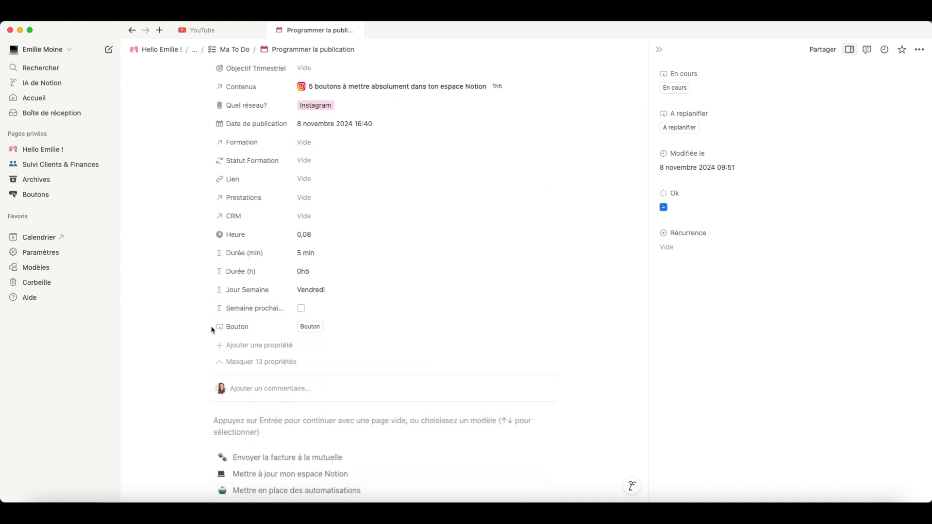
pyautogui.click(222, 327)
pyautogui.click(255, 407)
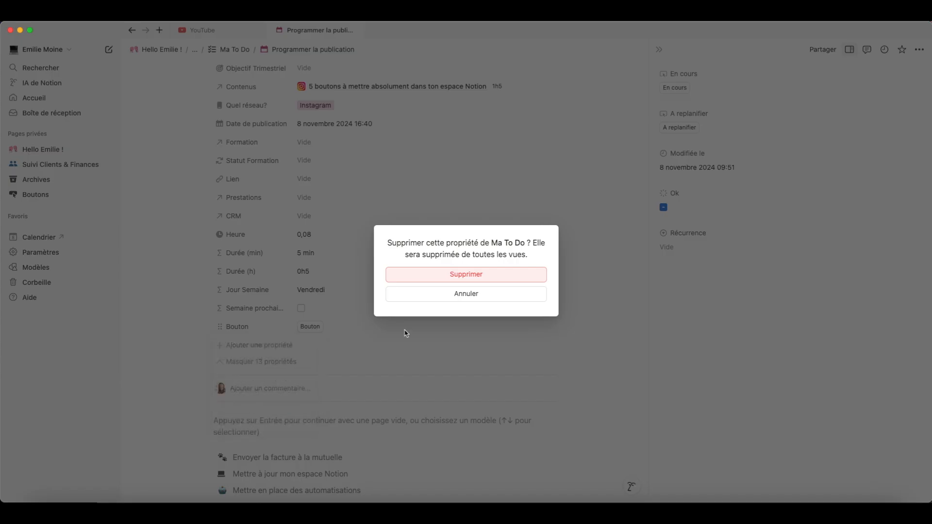
pyautogui.click(449, 275)
# Return to the dashboard and go to the MES PROJETS gallery.
pyautogui.scroll(6, 449, 277)
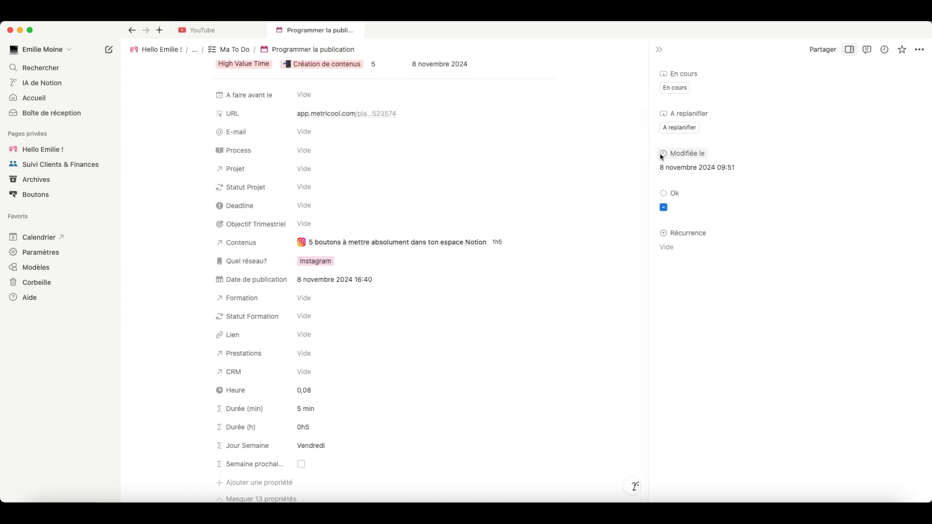
pyautogui.press('super+bracketleft')
pyautogui.scroll(-15, 385, 267)
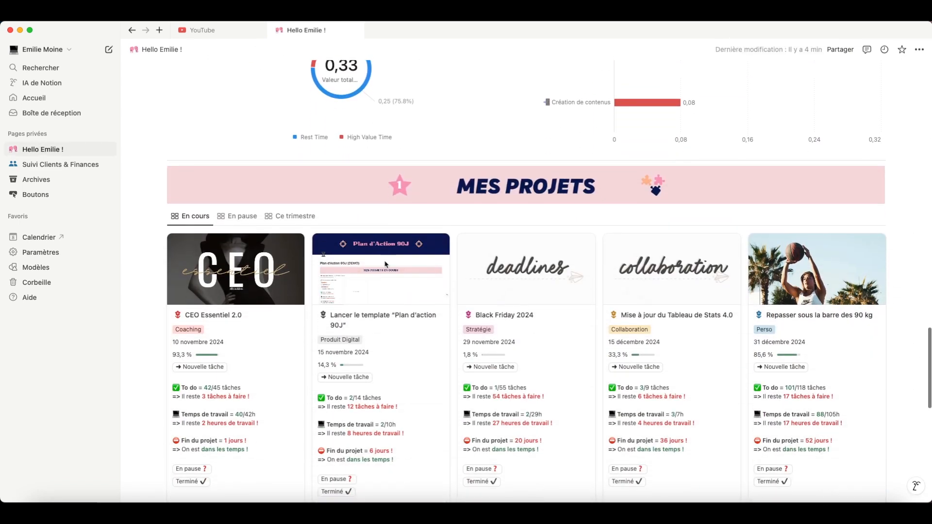
pyautogui.scroll(-3, 386, 263)
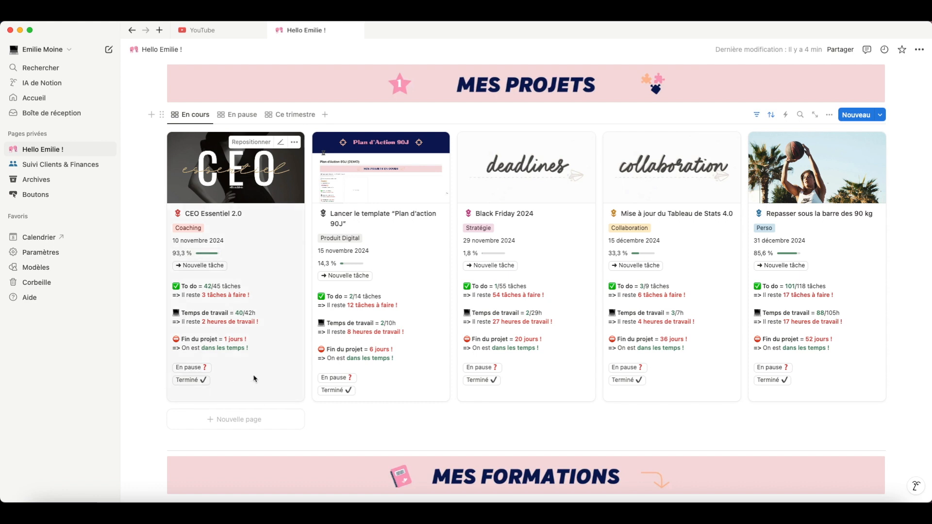
# Open the CEO Essentiel 2.0 project and examine its Statut options without changing them.
pyautogui.click(273, 269)
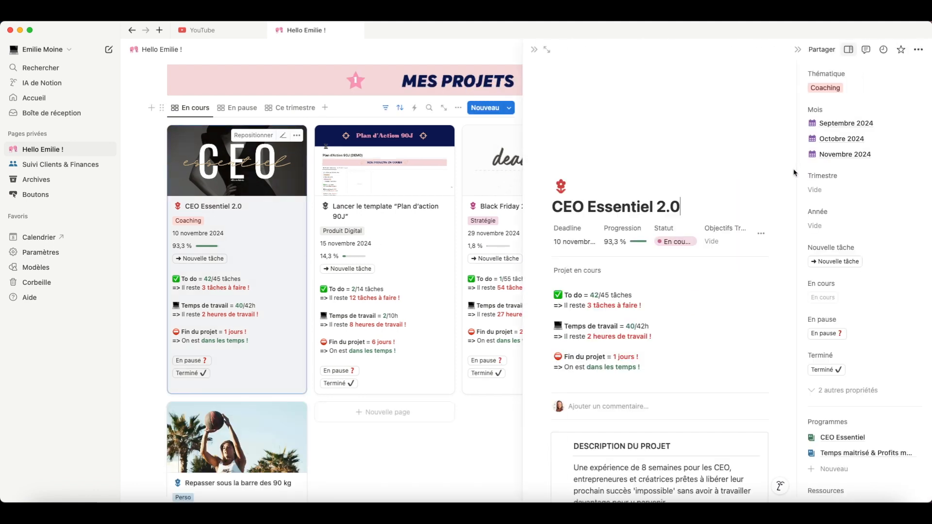
pyautogui.click(675, 241)
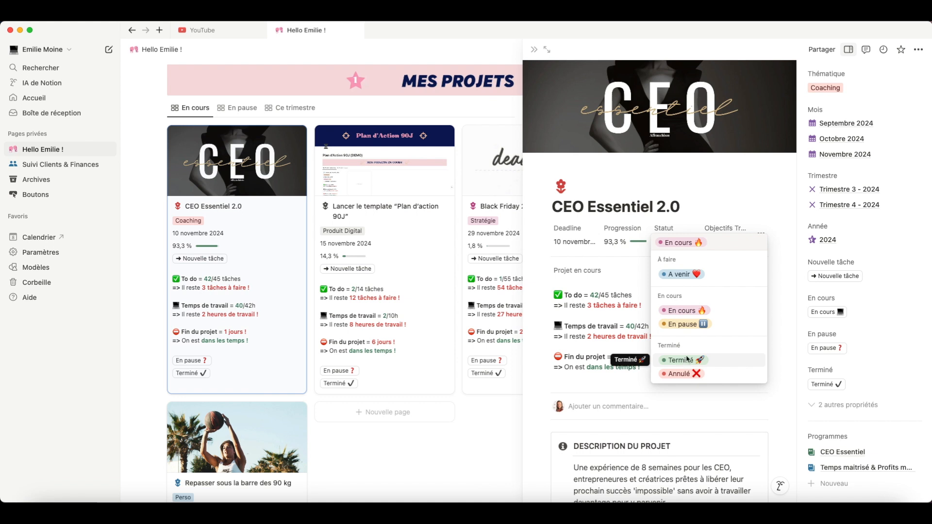
pyautogui.click(703, 191)
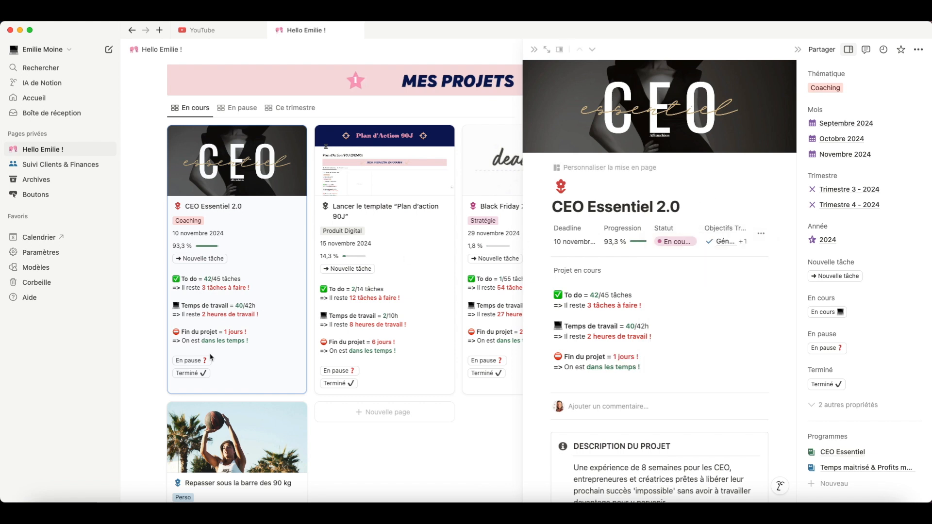
# Try the Terminé button on the CEO Essentiel 2.0 card, set its Statut back to En cours and close the project.
pyautogui.click(193, 373)
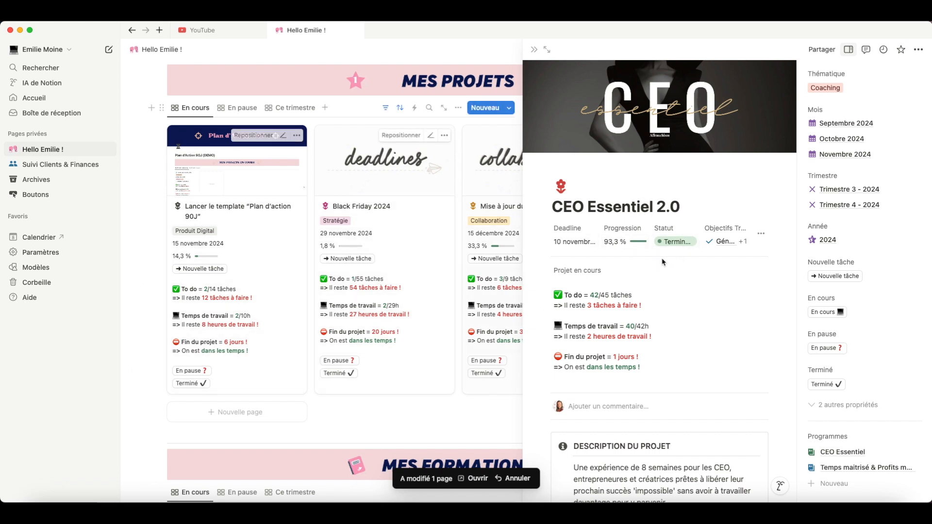
pyautogui.click(674, 241)
pyautogui.click(721, 309)
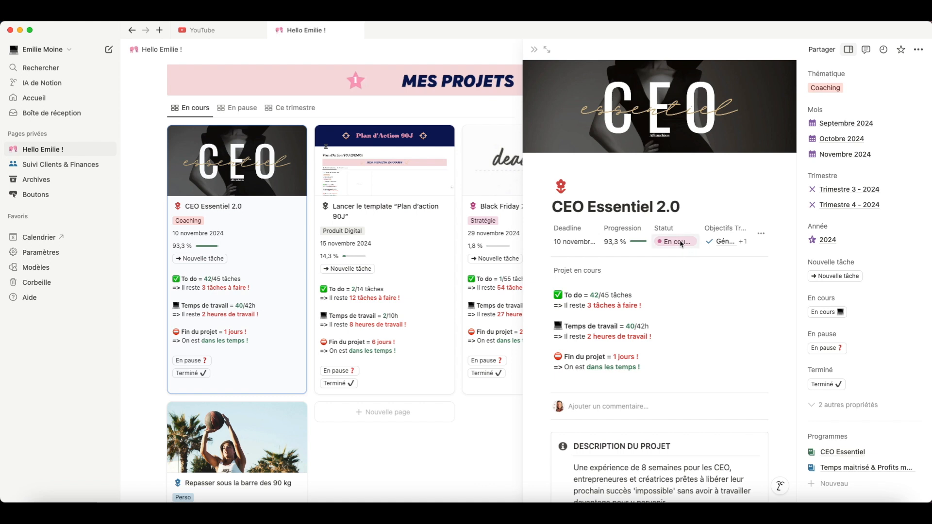
pyautogui.click(534, 50)
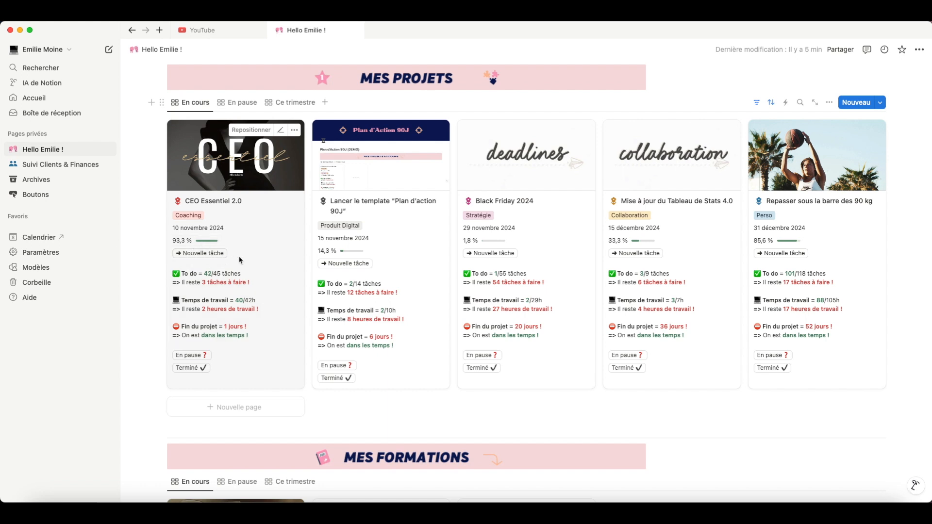
# Compare the Nouvelles tâches buttons in the MA TO DO LIST section with the Nouvelle tâche buttons on the MES PROJETS cards.
pyautogui.scroll(20, 239, 260)
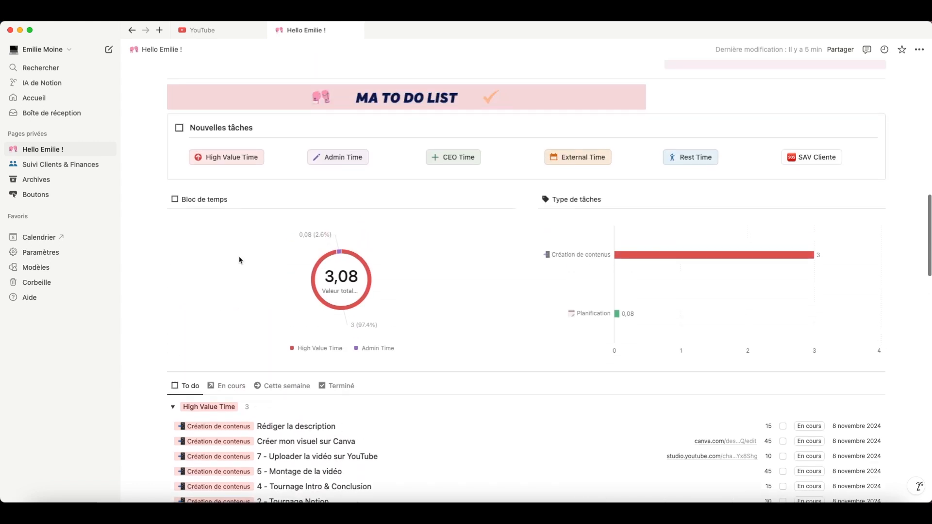
pyautogui.scroll(1, 239, 260)
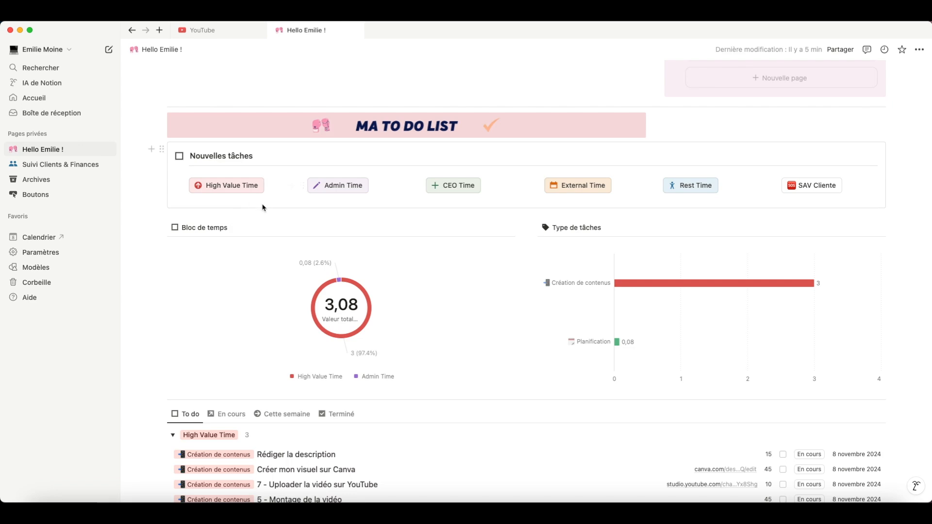
pyautogui.scroll(-15, 263, 204)
pyautogui.scroll(-6, 260, 210)
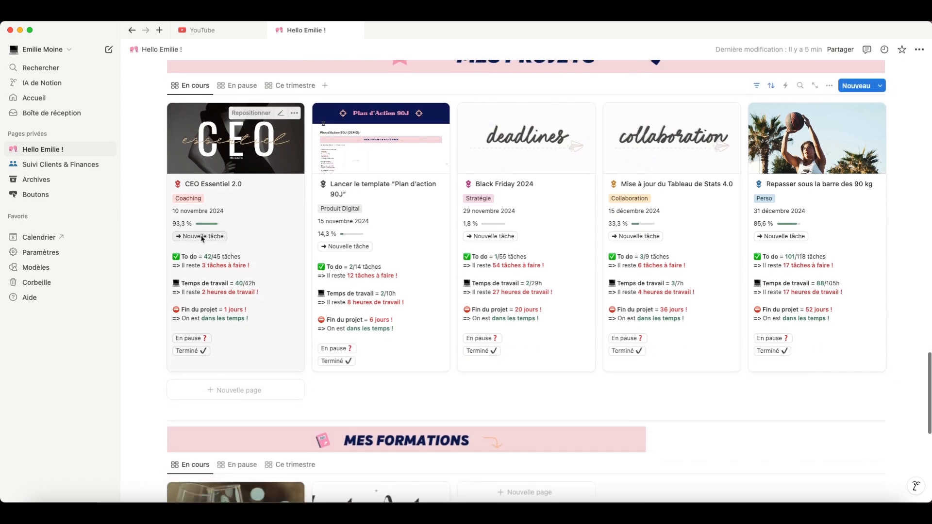
pyautogui.scroll(15, 213, 221)
pyautogui.scroll(5, 212, 222)
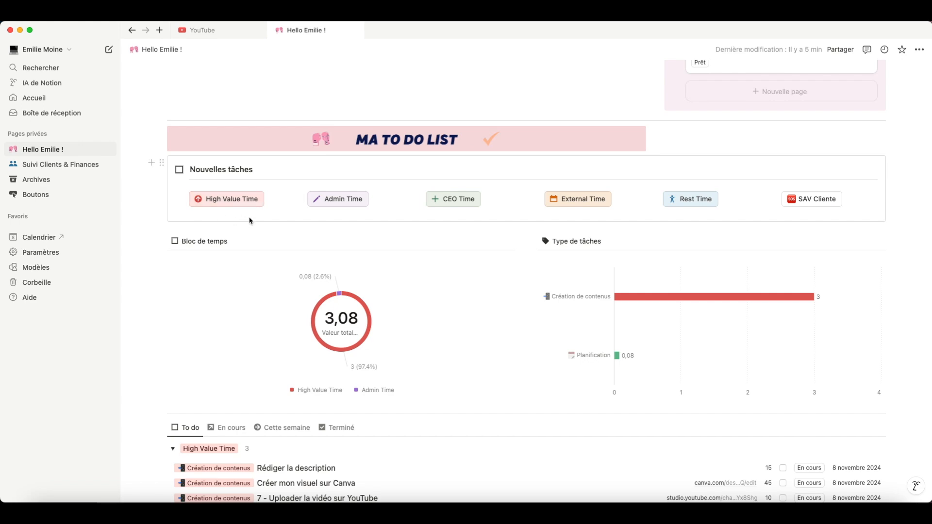
pyautogui.scroll(-20, 249, 219)
pyautogui.scroll(5, 250, 222)
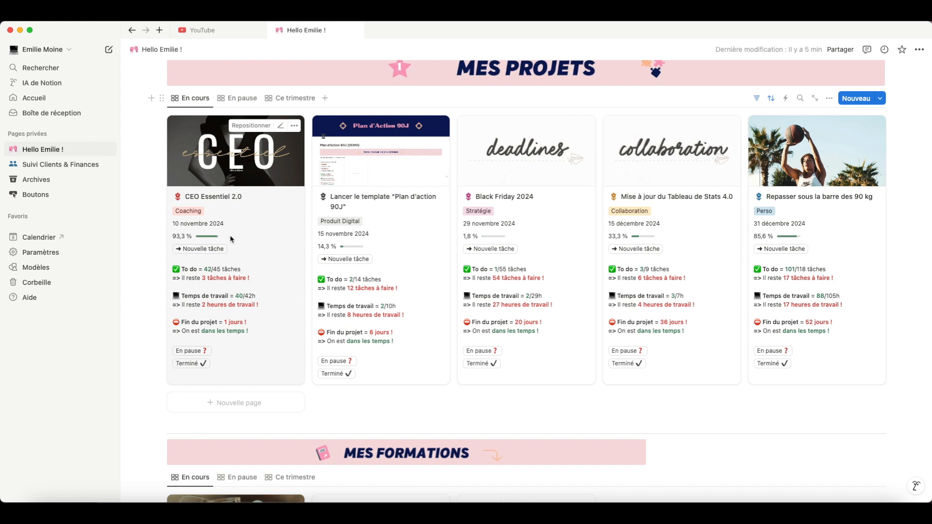
pyautogui.scroll(10, 230, 238)
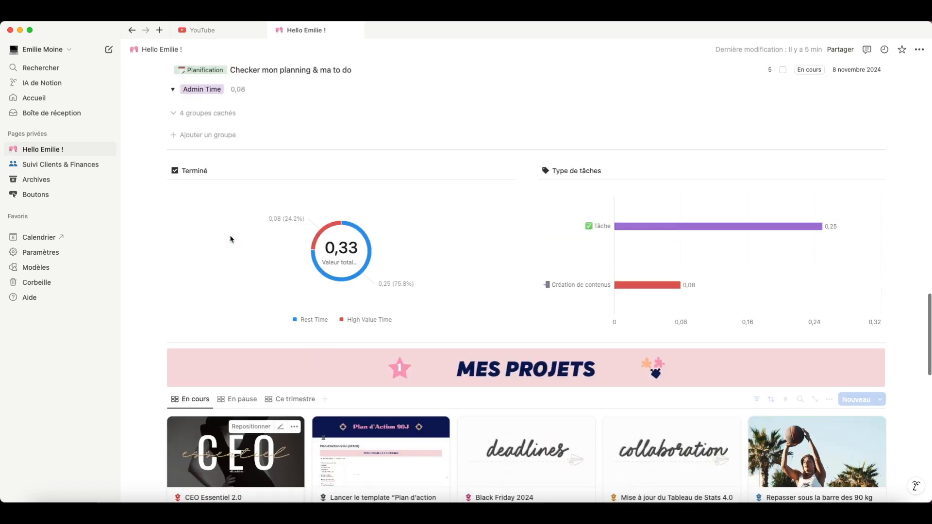
pyautogui.scroll(8, 231, 238)
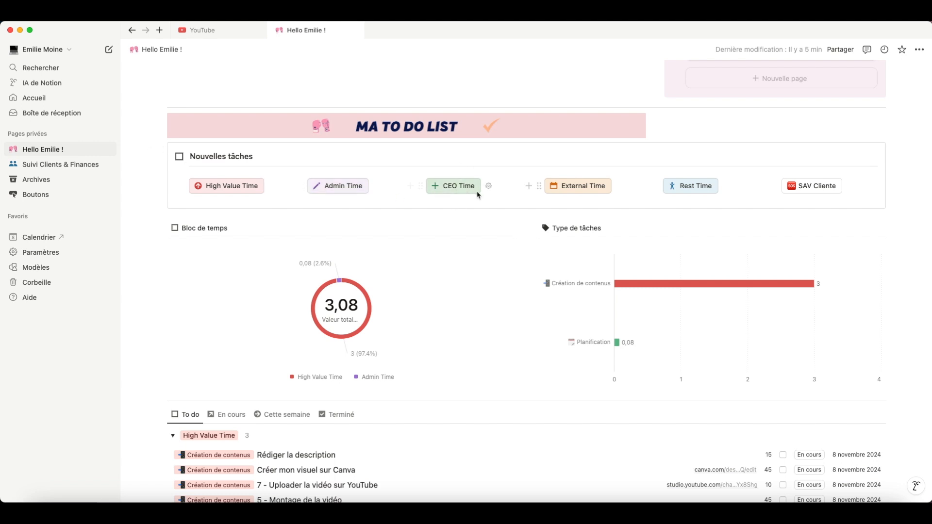
pyautogui.scroll(-20, 478, 194)
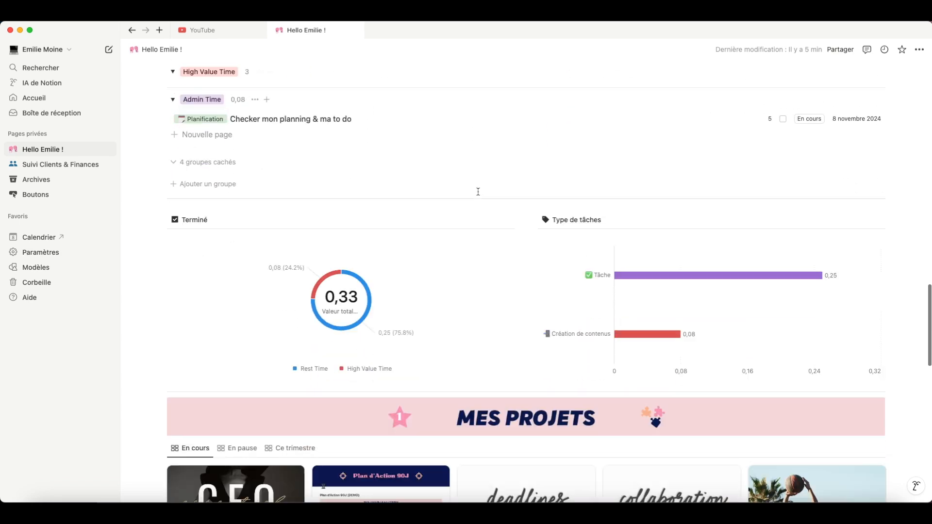
pyautogui.scroll(-1, 246, 185)
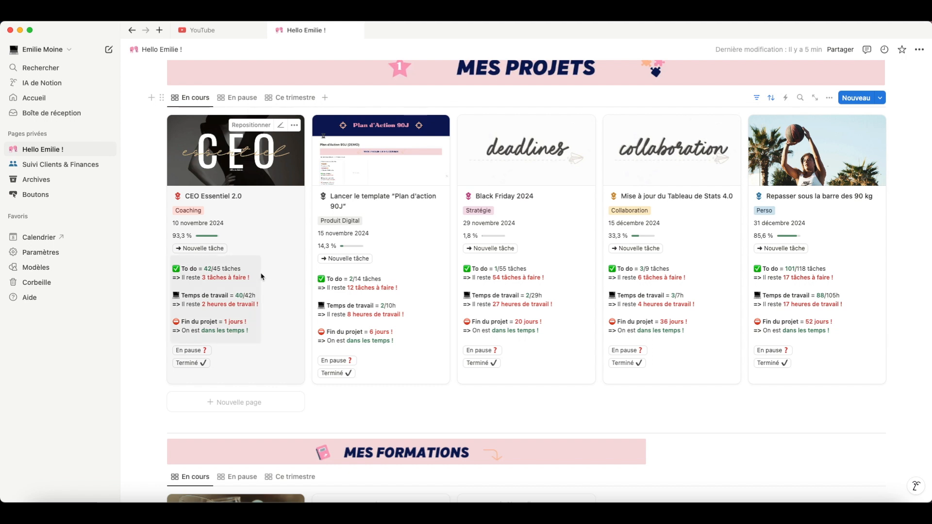
# Try the Nouvelle tâche button on the CEO Essentiel 2.0 card and move the resulting task to the trash.
pyautogui.click(204, 248)
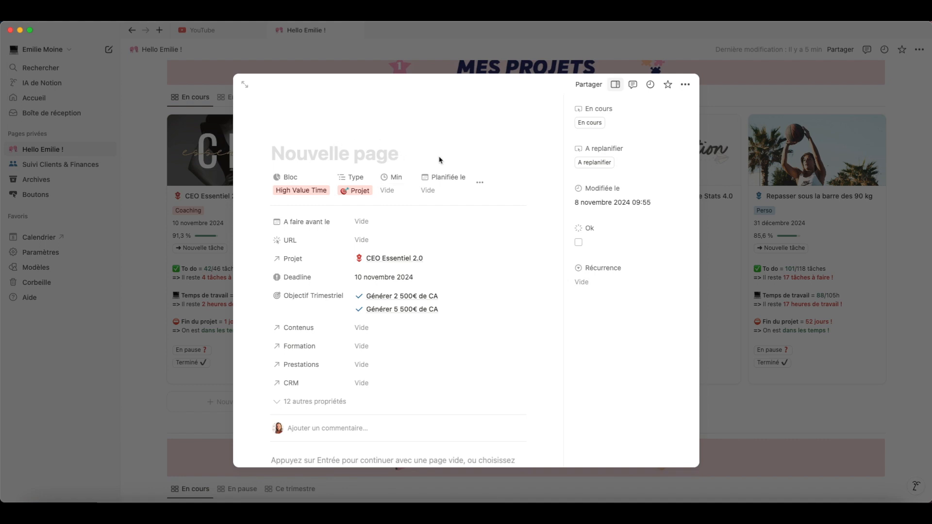
pyautogui.click(685, 85)
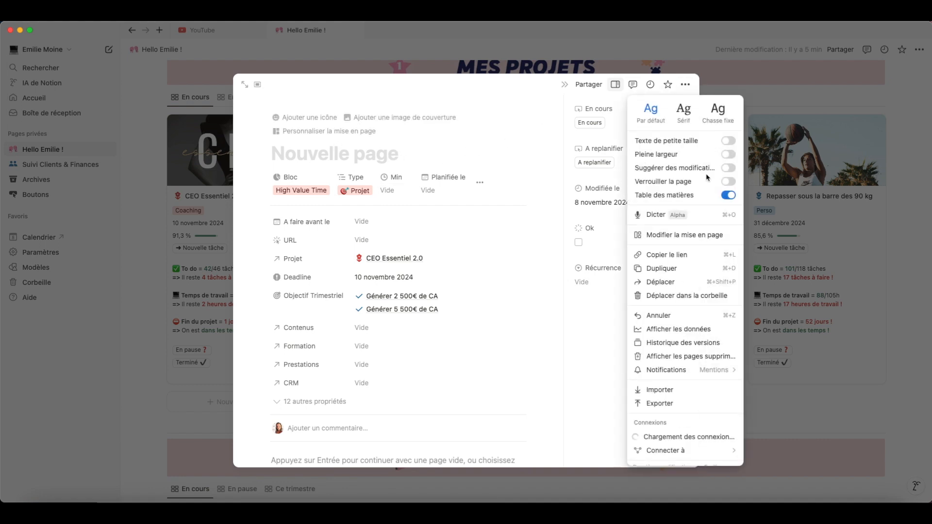
pyautogui.click(677, 297)
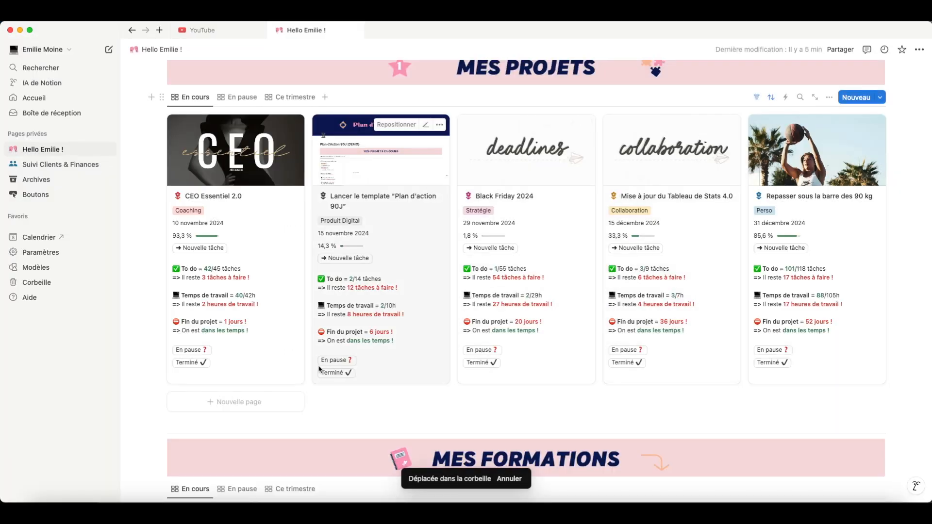
# Open the CEO Essentiel 2.0 project as a full page and show its two hidden properties.
pyautogui.click(246, 361)
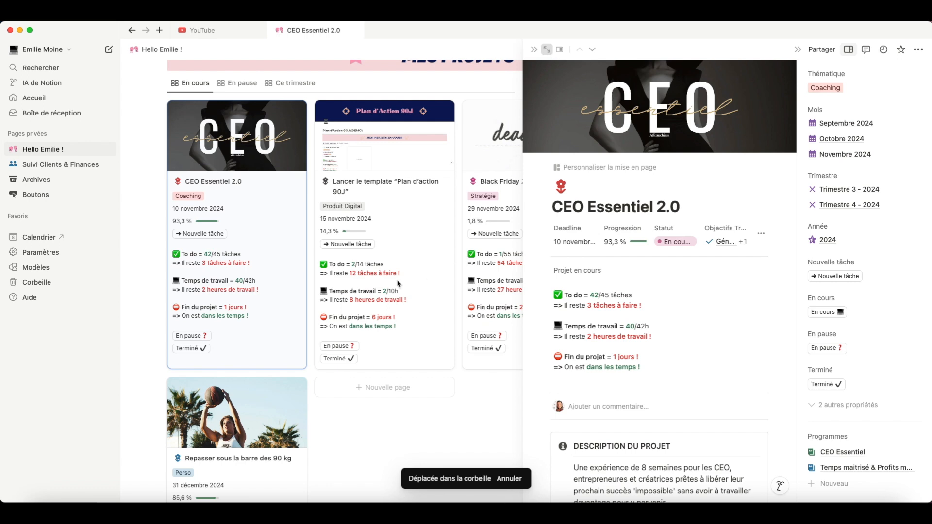
pyautogui.scroll(-2, 367, 293)
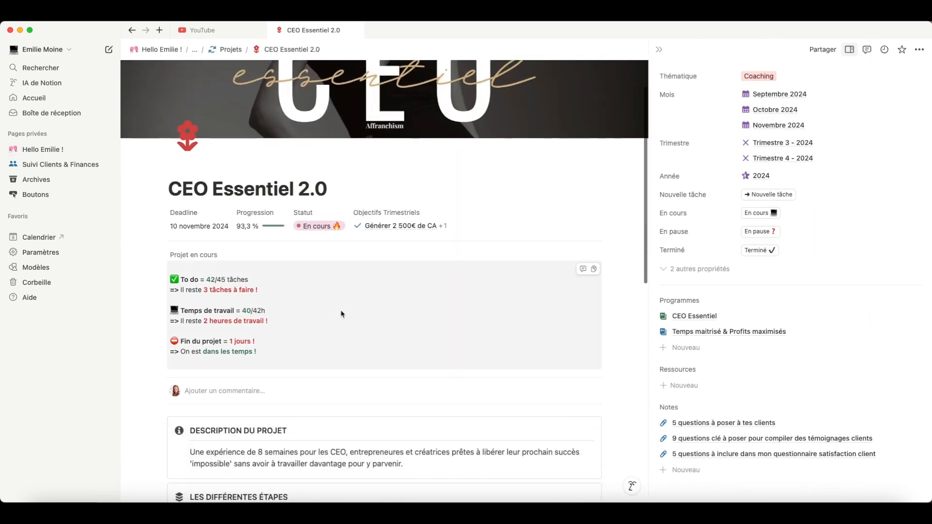
pyautogui.click(700, 269)
pyautogui.scroll(-2, 707, 310)
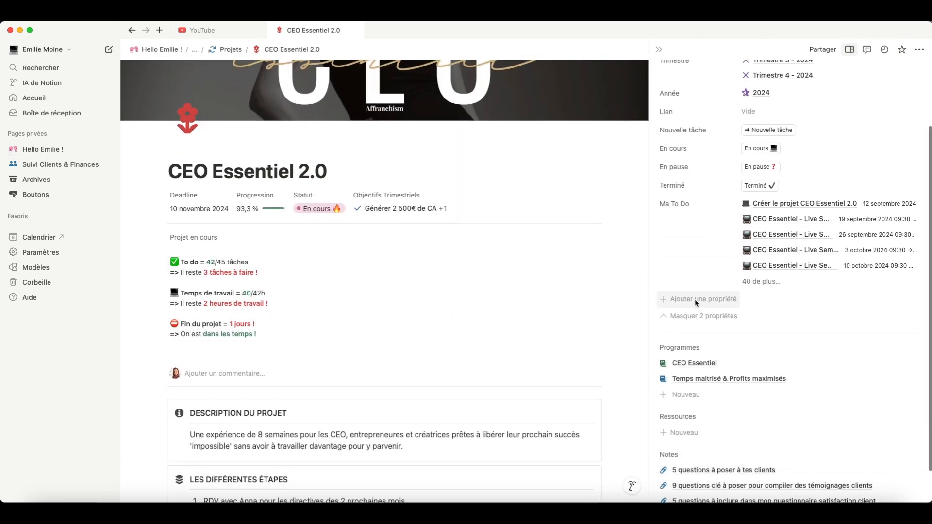
# Add a property of type Bouton to the project and open its automation for editing.
pyautogui.click(695, 302)
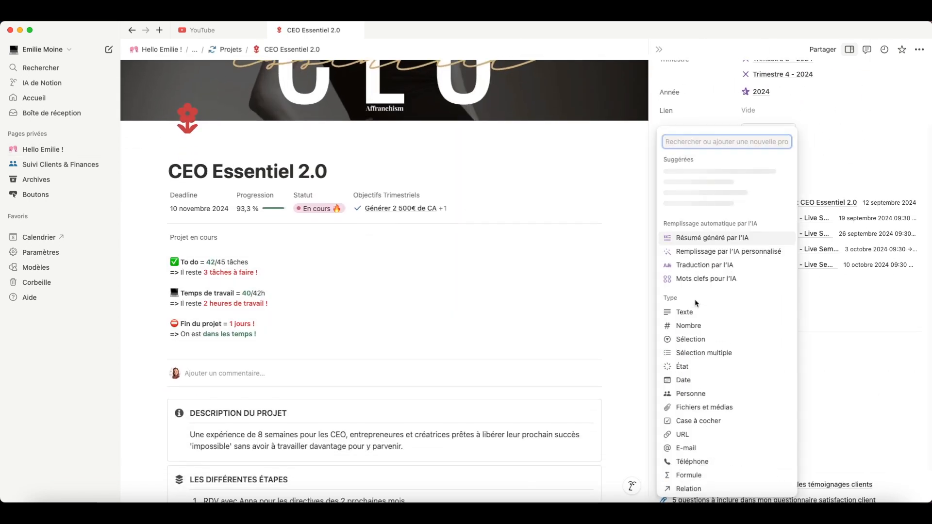
pyautogui.scroll(-5, 697, 303)
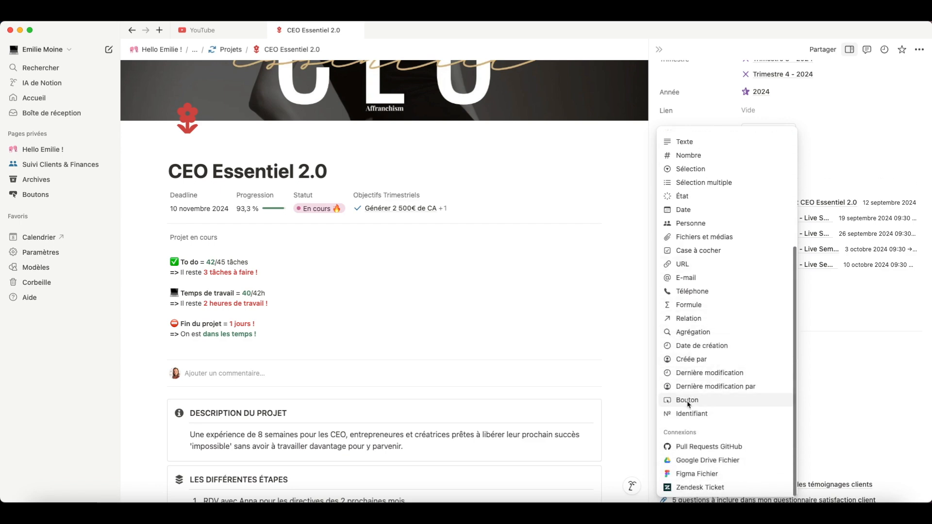
pyautogui.click(716, 399)
pyautogui.click(709, 354)
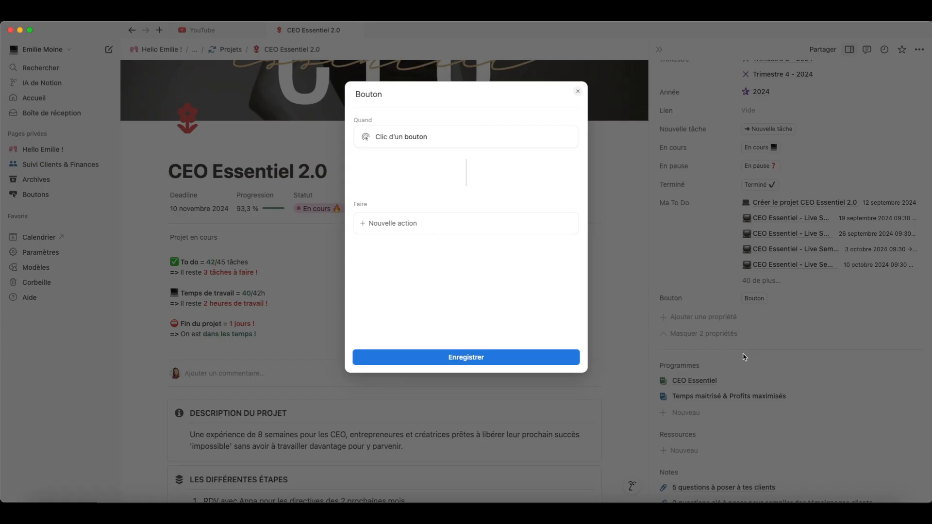
# Give the button an action that adds a page to the Ma To Do database.
pyautogui.click(396, 224)
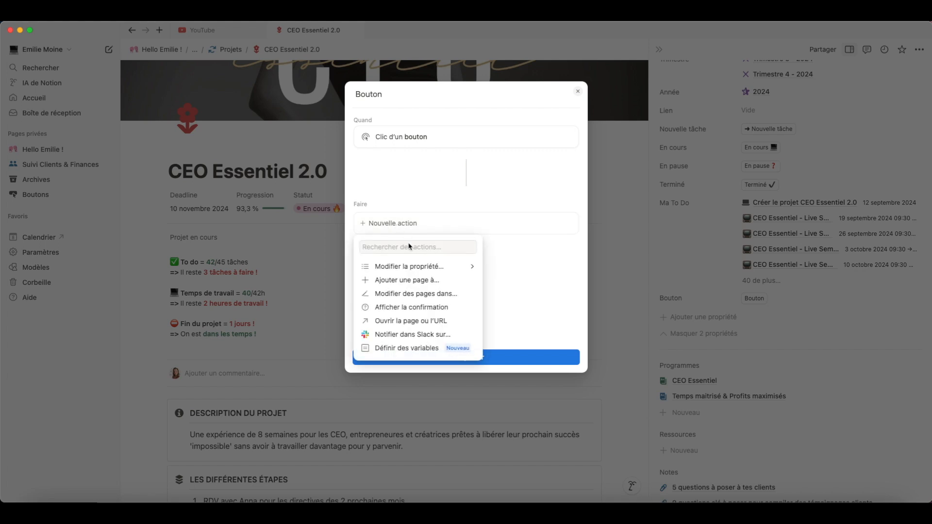
pyautogui.click(422, 280)
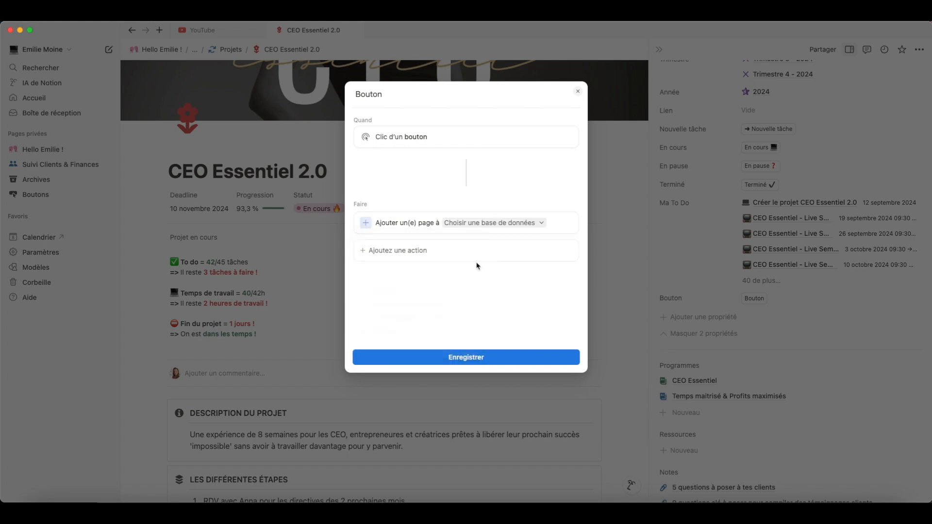
pyautogui.click(499, 224)
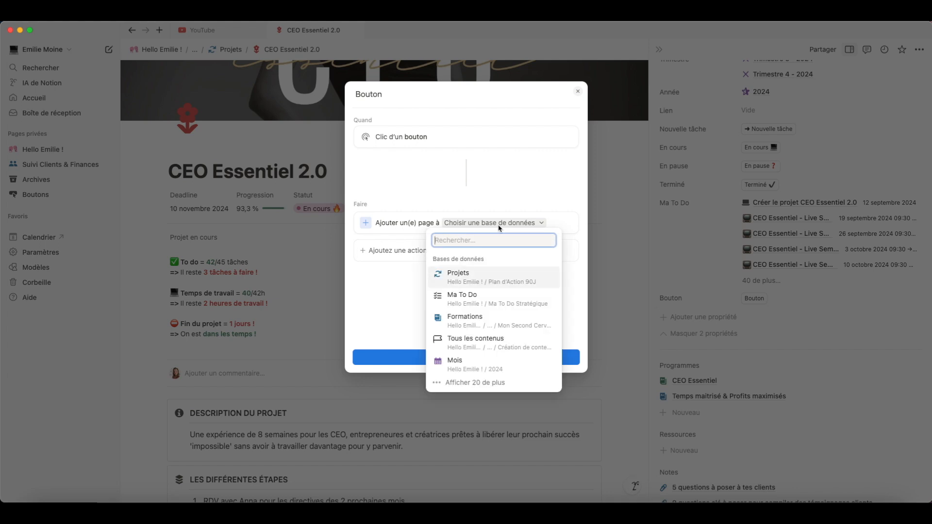
pyautogui.click(473, 297)
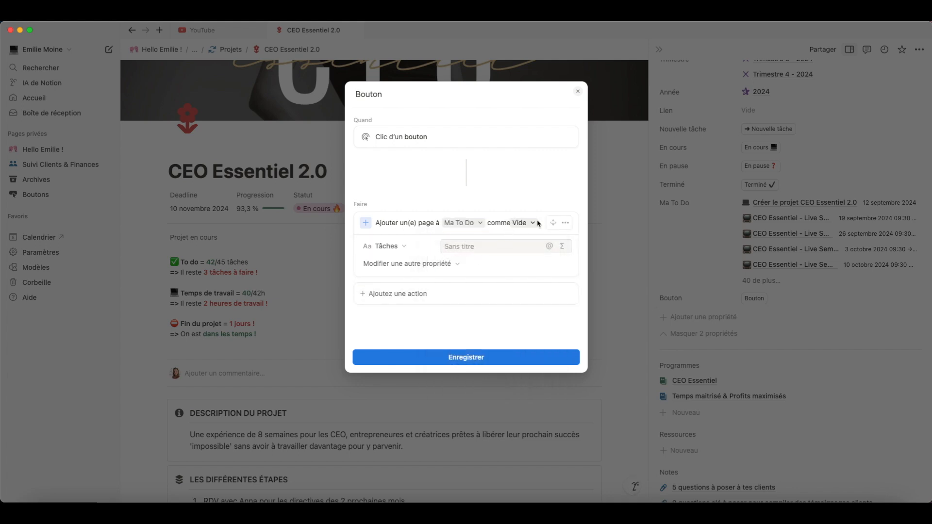
# Examine which other task properties the action can fill in, and remove the Tâches property from it.
pyautogui.click(413, 264)
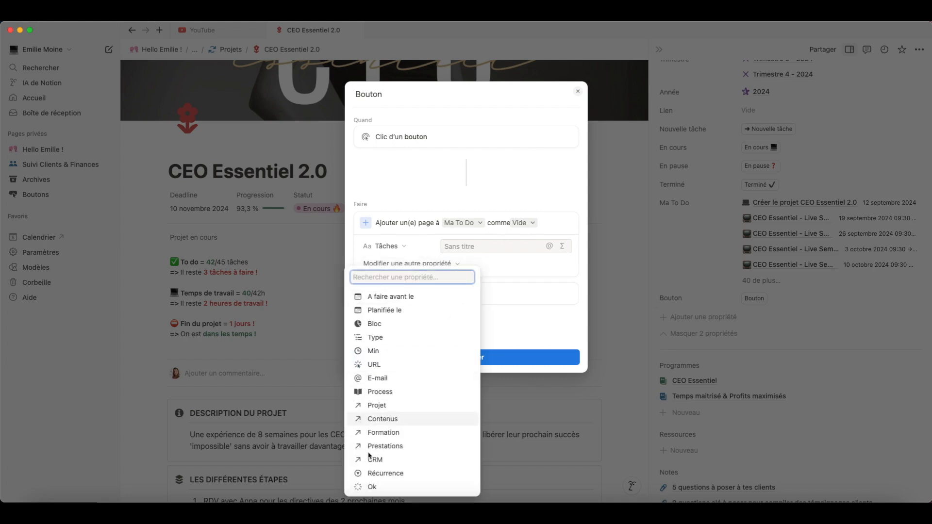
pyautogui.click(407, 264)
pyautogui.click(407, 264)
pyautogui.click(491, 282)
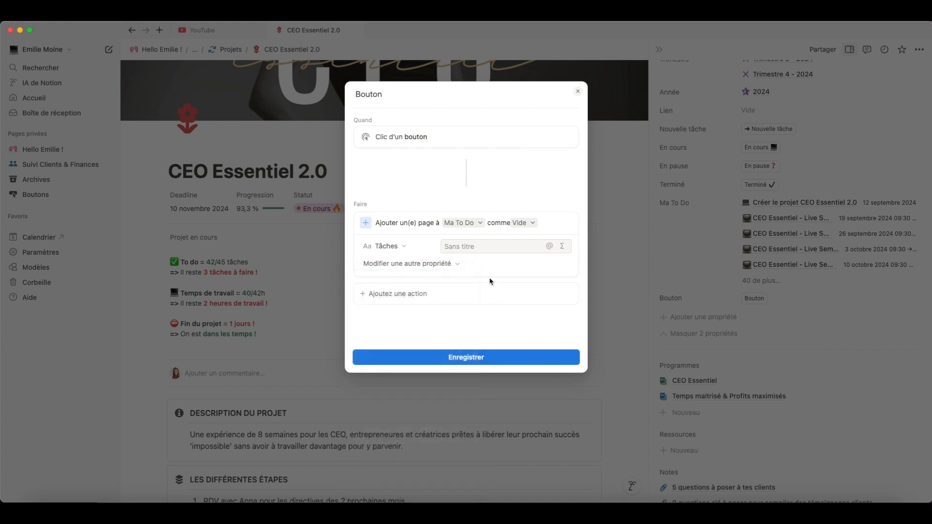
pyautogui.click(389, 246)
pyautogui.click(355, 487)
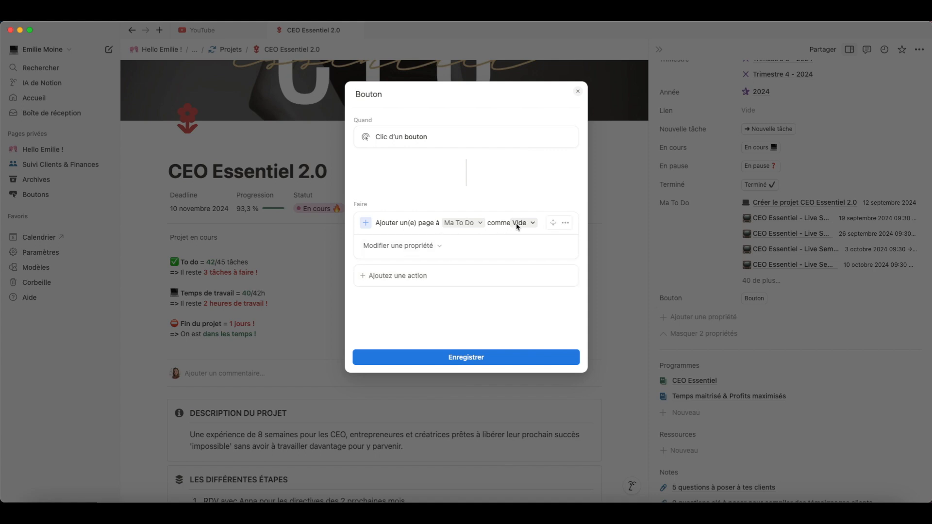
# Have the added page's Projet property set to Cette page.
pyautogui.click(402, 246)
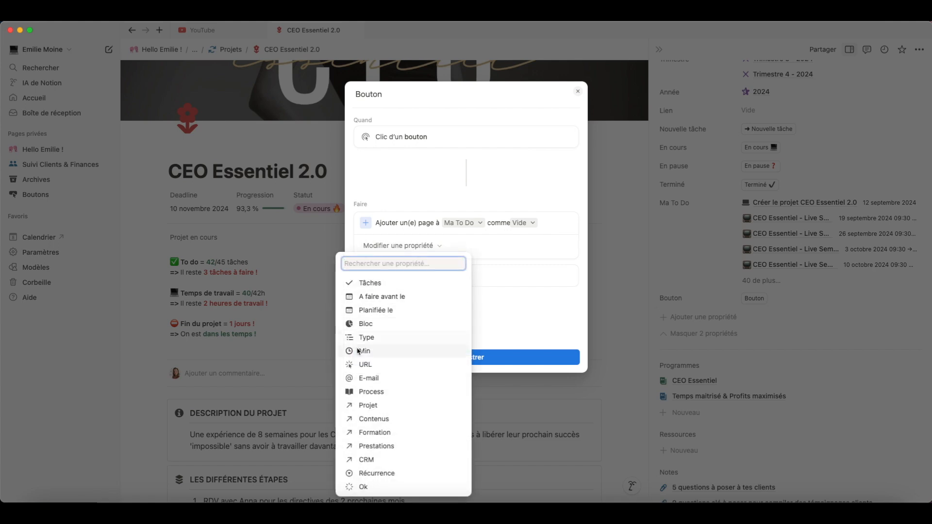
pyautogui.click(372, 407)
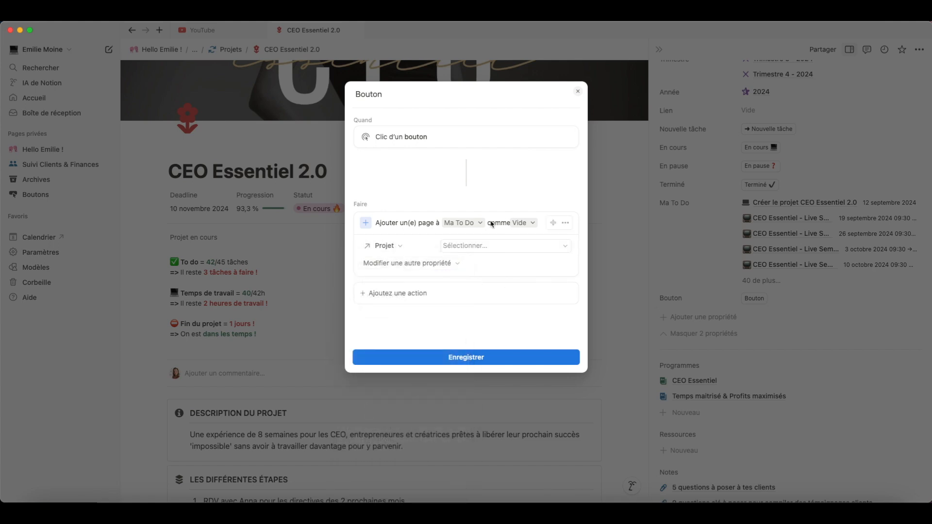
pyautogui.click(469, 246)
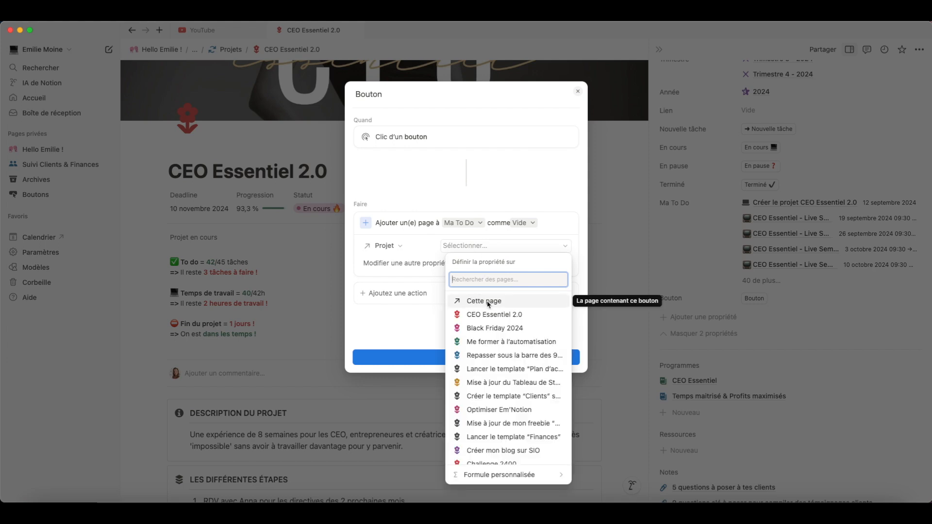
pyautogui.click(503, 206)
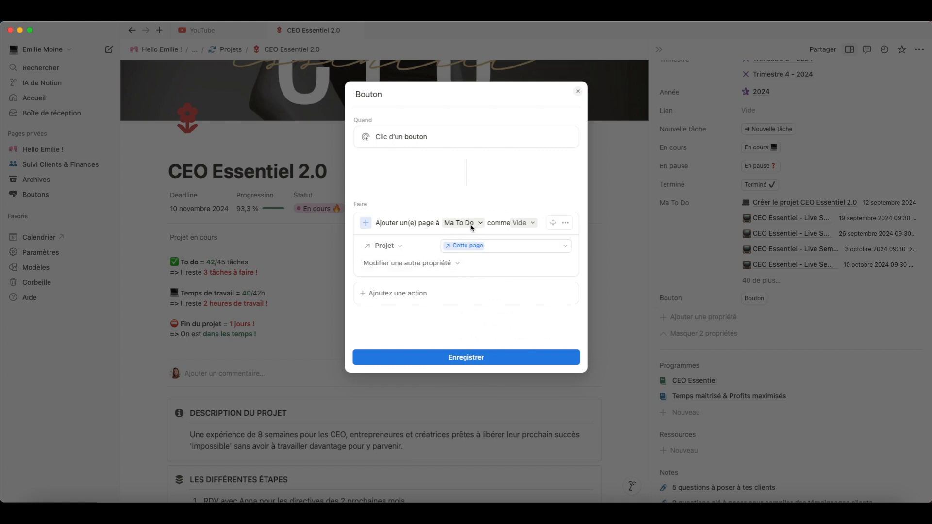
# Add a second action that opens the page added to Ma To Do in Aperçu centré, and save the automation.
pyautogui.click(401, 294)
pyautogui.click(410, 391)
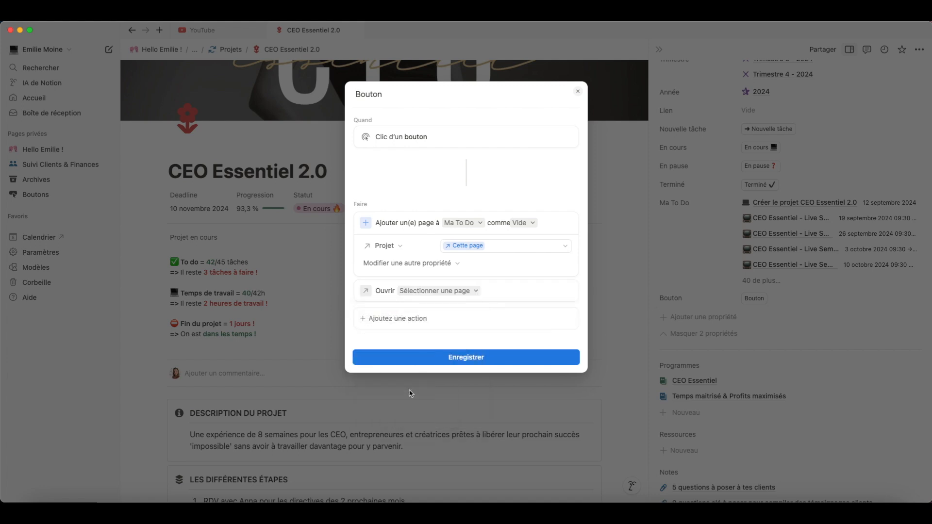
pyautogui.click(462, 293)
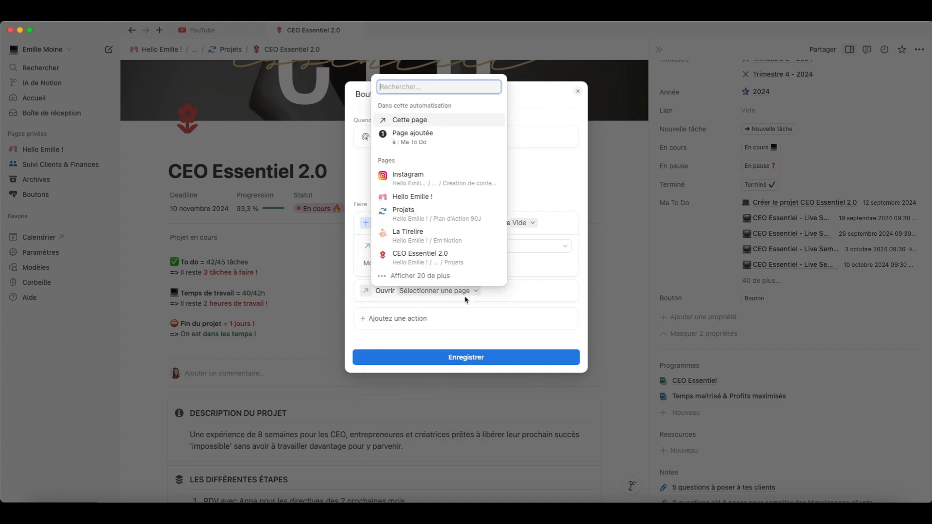
pyautogui.click(415, 139)
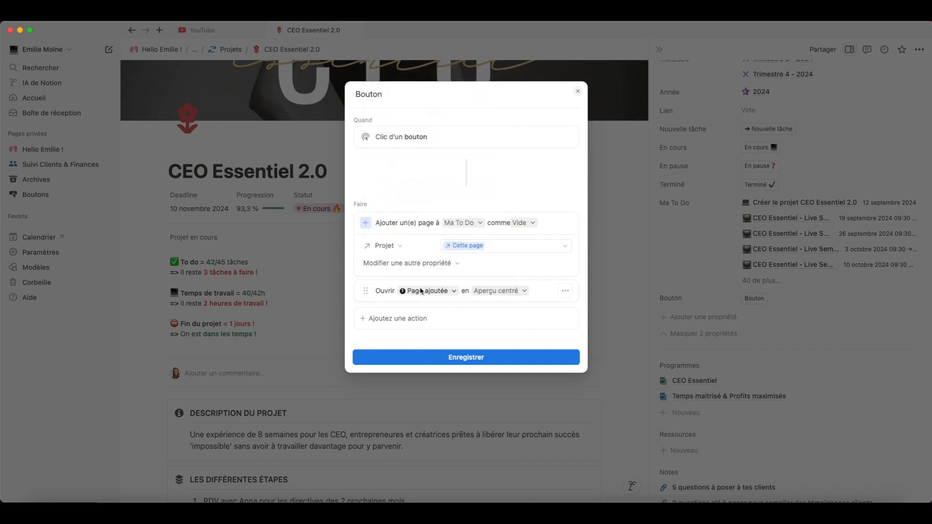
pyautogui.click(500, 291)
pyautogui.click(530, 273)
pyautogui.click(465, 359)
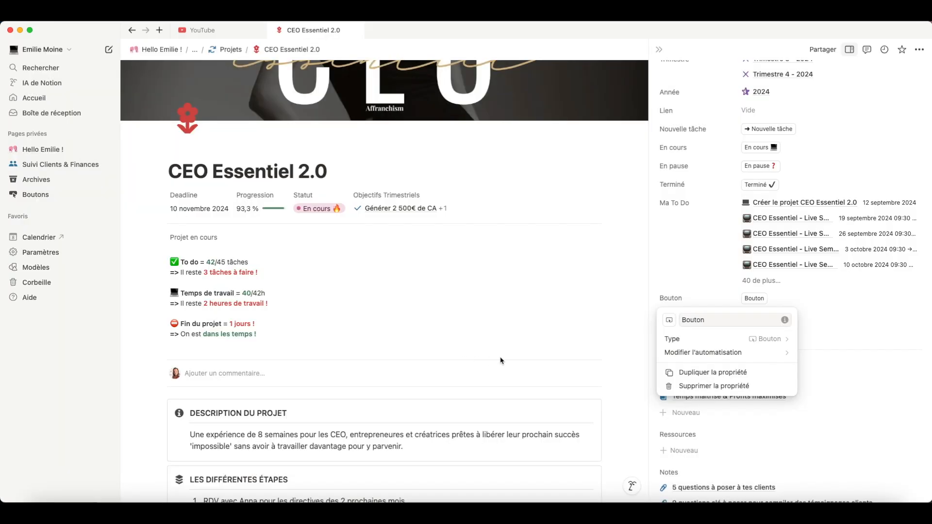
# Close the button's property settings and run the new Bouton to create a task for CEO Essentiel 2.0.
pyautogui.click(822, 316)
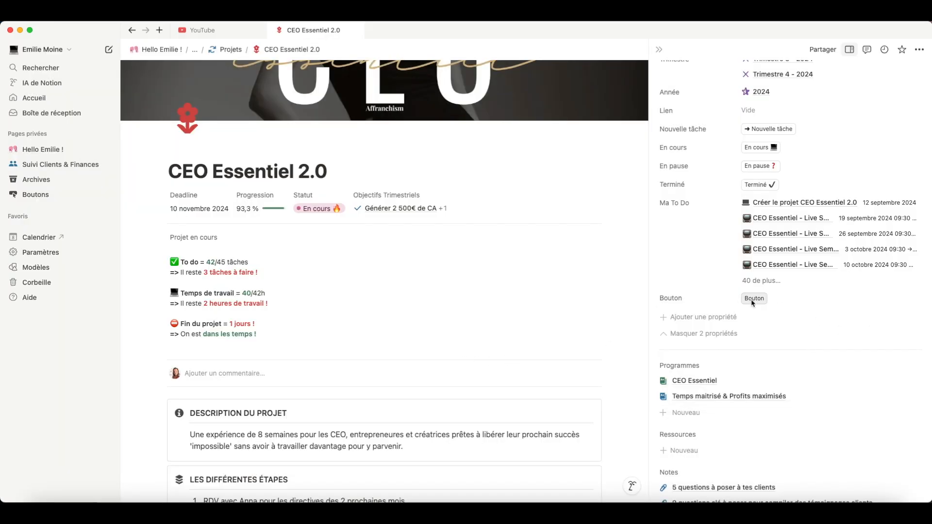
pyautogui.click(752, 302)
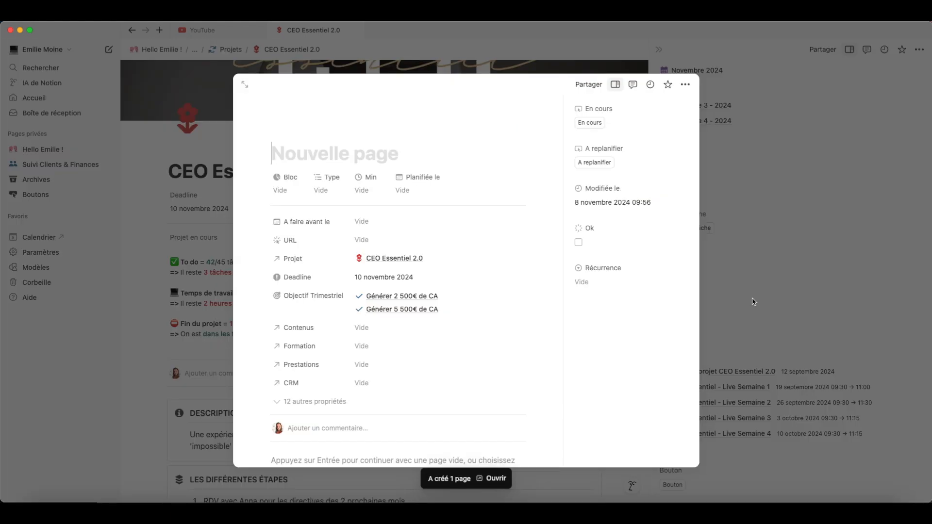